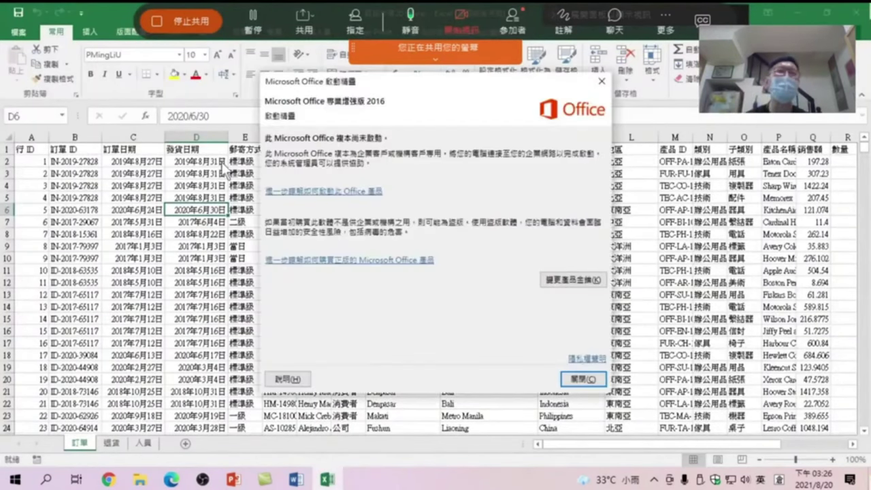
Step: Dismiss the Office activation notice and select column D
click(582, 379)
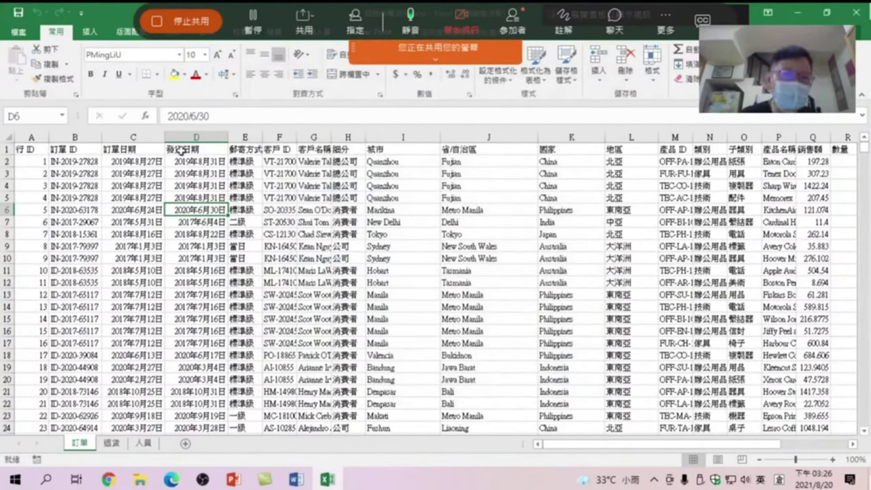
click(195, 137)
Step: Insert a blank column D before the shipping dates and enter 2019 in D2
right_click(197, 136)
click(236, 223)
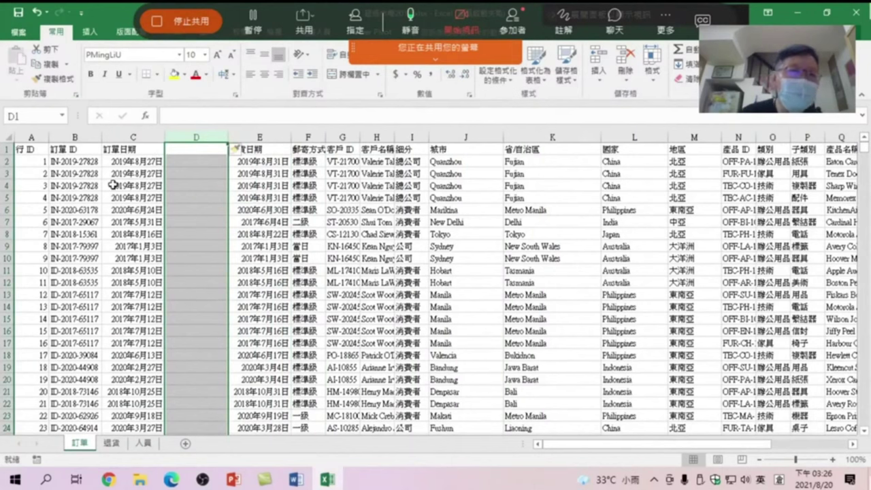
key(Down)
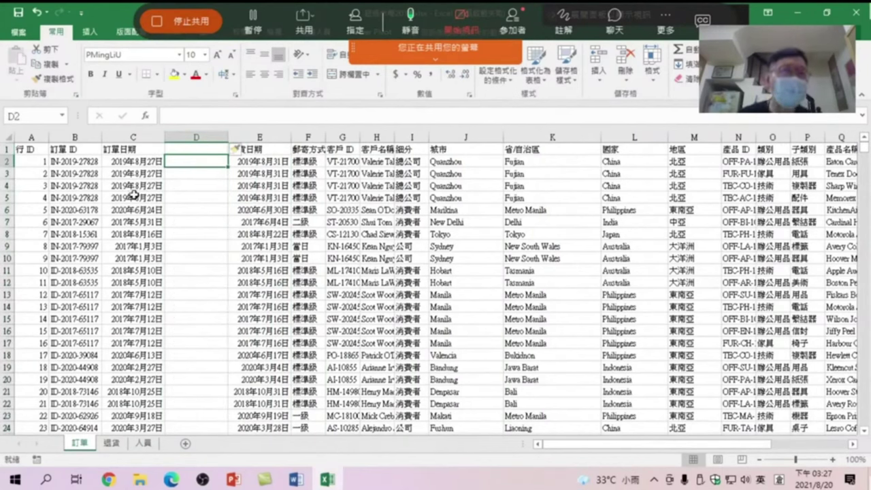
text(2019)
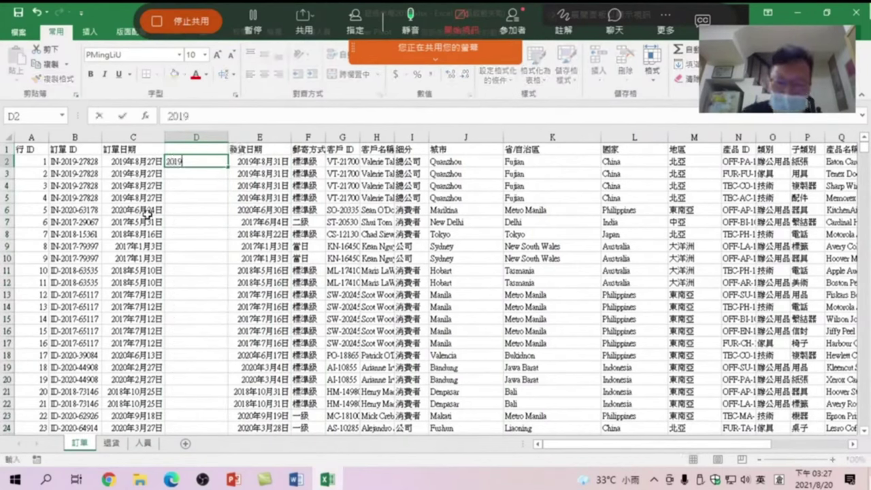
key(Return)
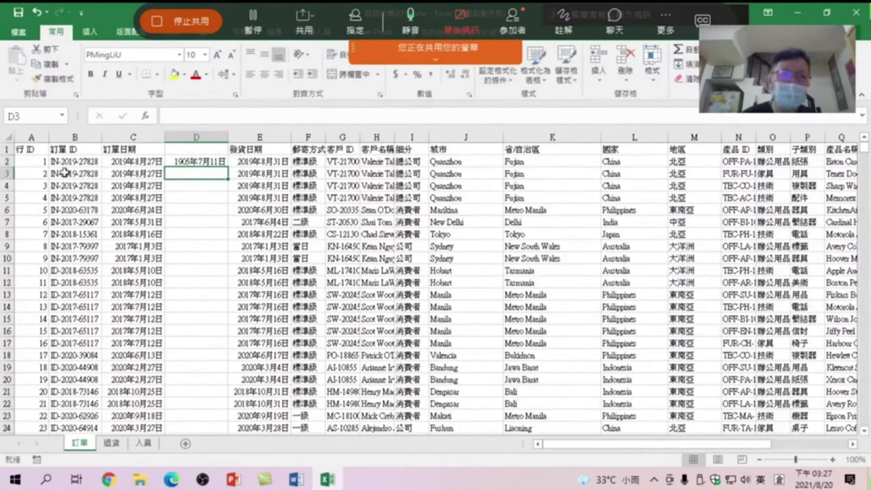
Step: Format column D as General so the years show as plain numbers
click(196, 137)
click(615, 19)
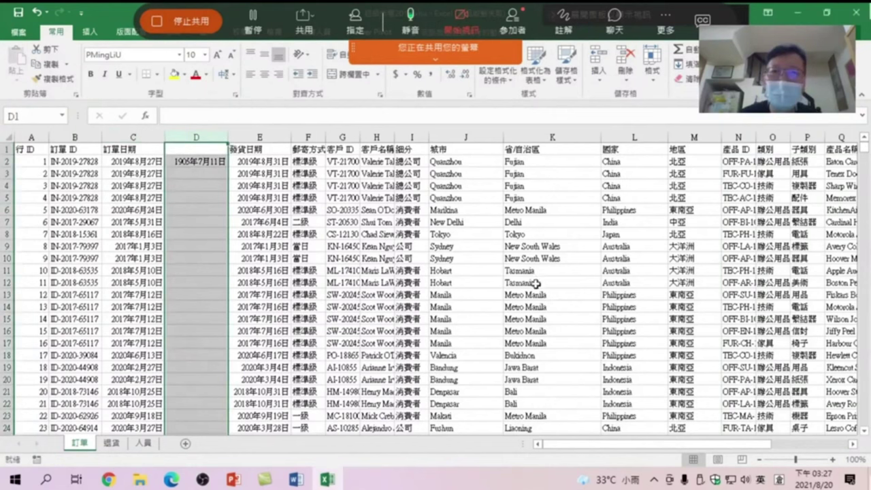
click(480, 293)
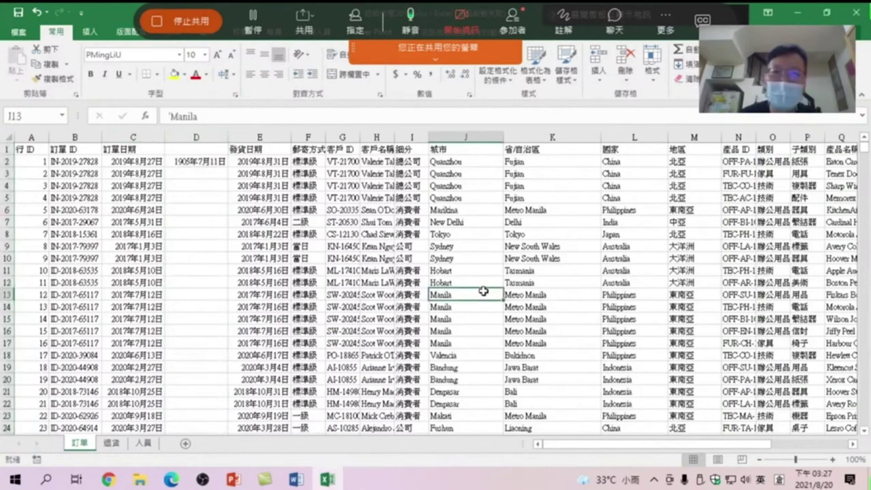
click(201, 161)
click(211, 138)
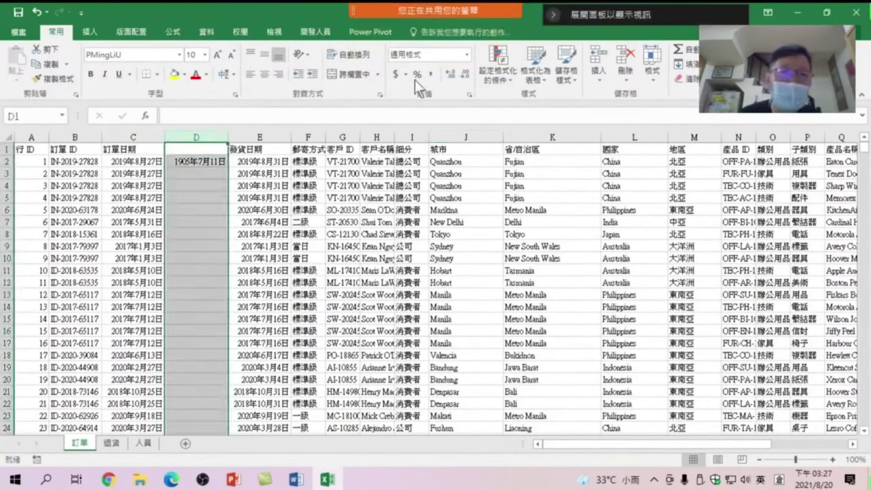
click(467, 55)
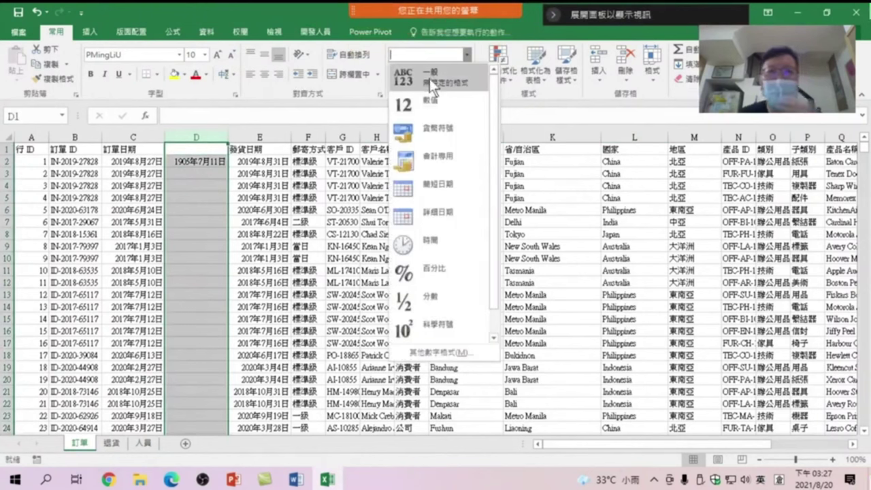
click(429, 78)
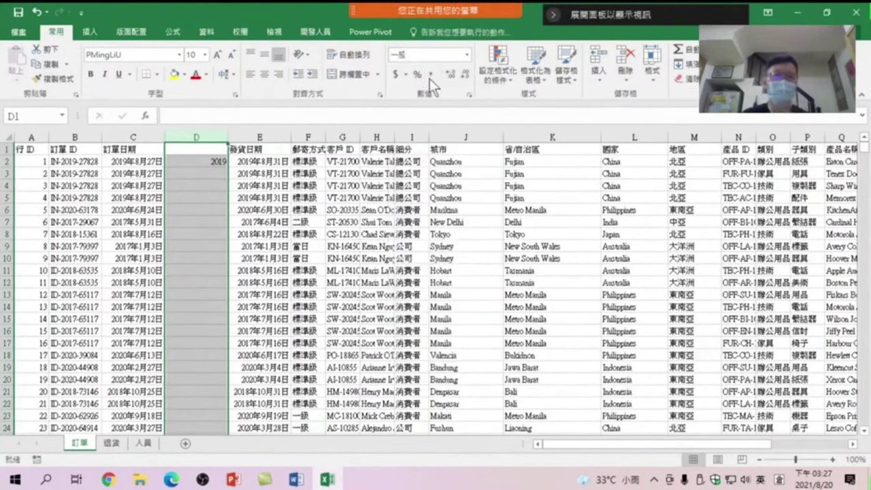
Step: Flash-fill D2:D10934 with each order's year
click(201, 161)
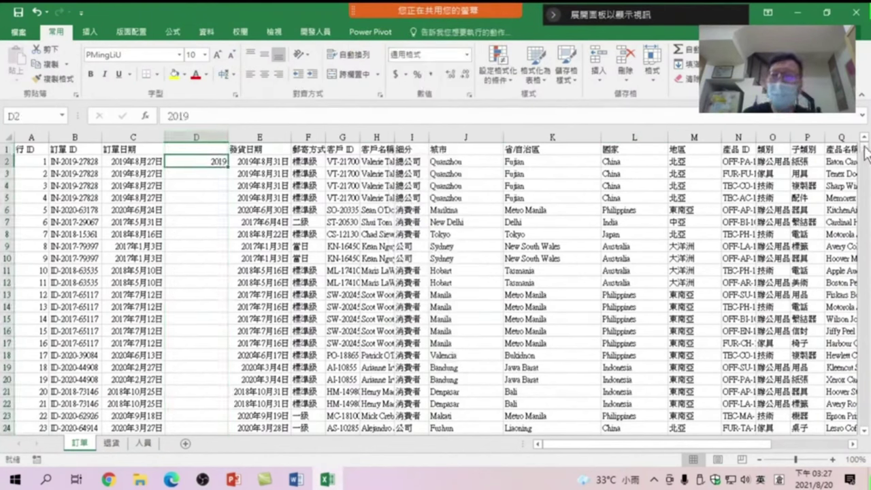
drag(865, 151, 865, 422)
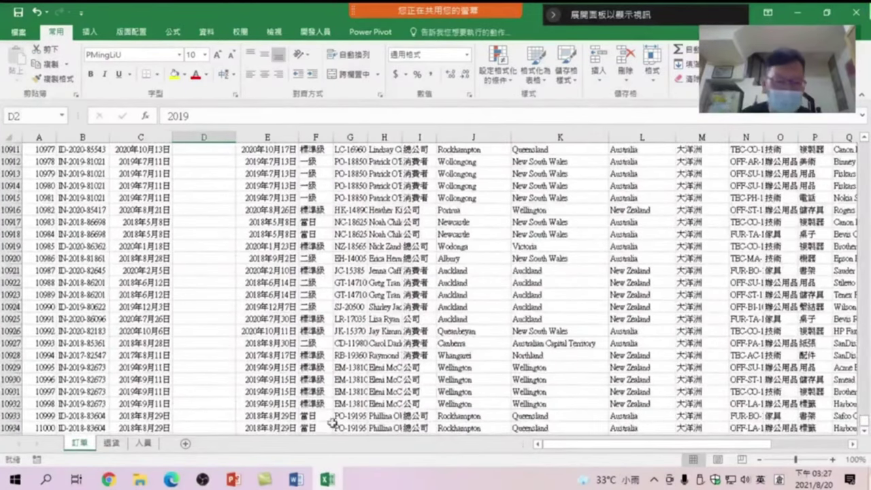
shift+click(214, 428)
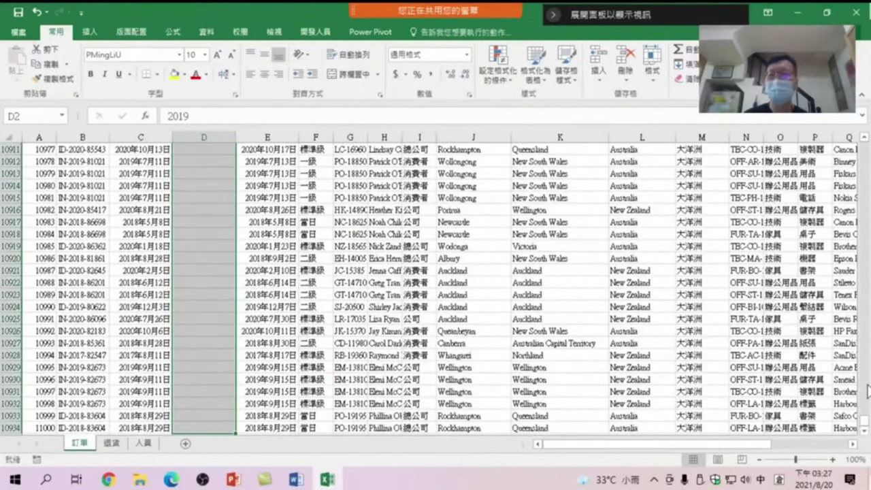
drag(866, 427, 865, 146)
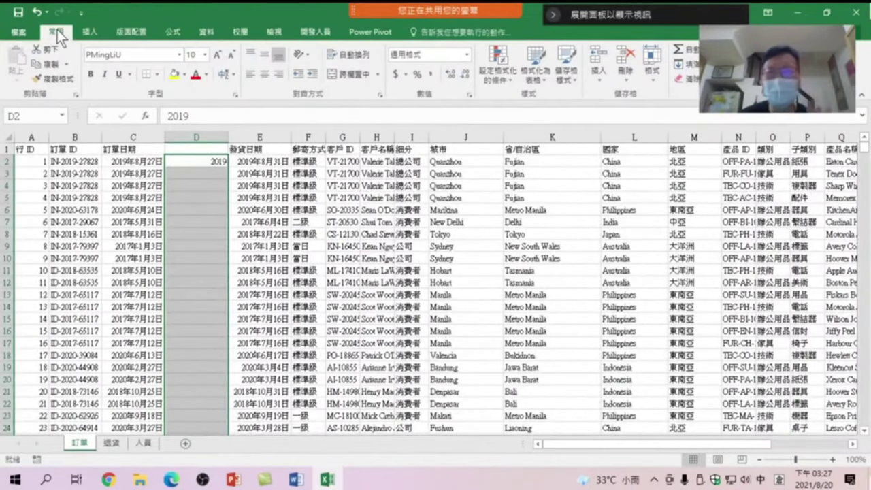
click(686, 64)
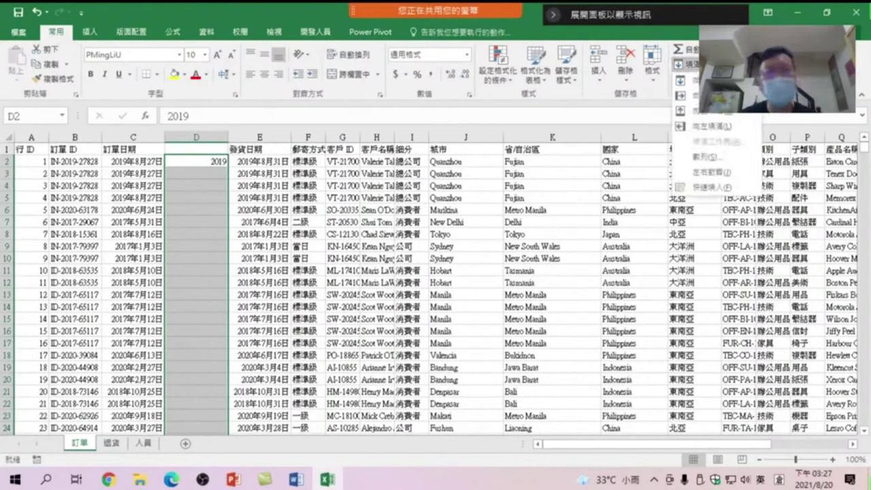
click(707, 194)
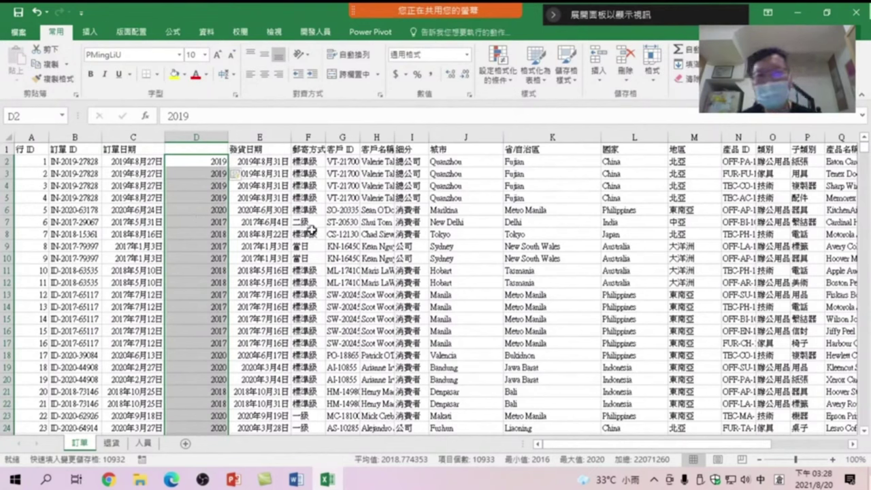
Step: Insert a blank column C after 訂單 ID, enter 27828 in C2, keep General format
click(132, 136)
right_click(129, 137)
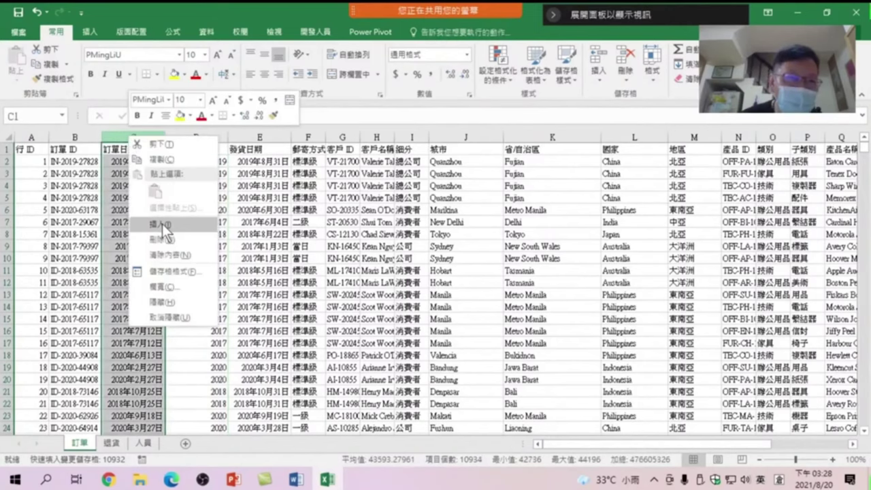
click(162, 224)
click(111, 163)
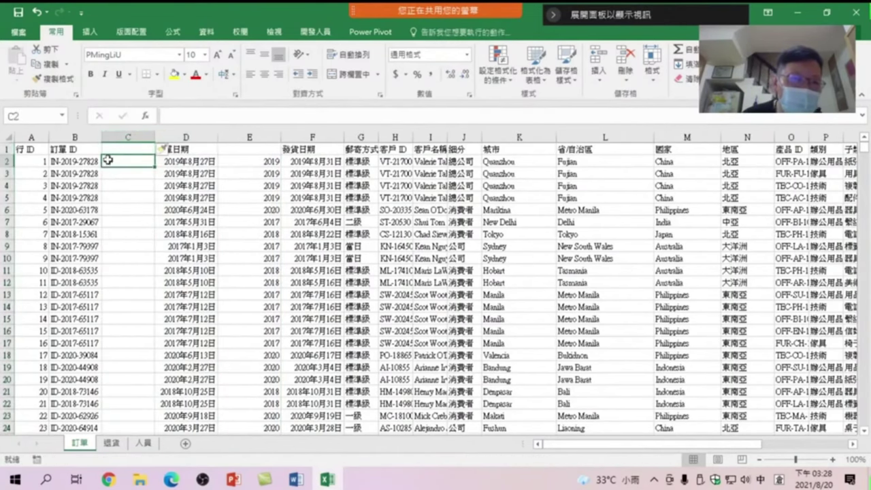
text(27828)
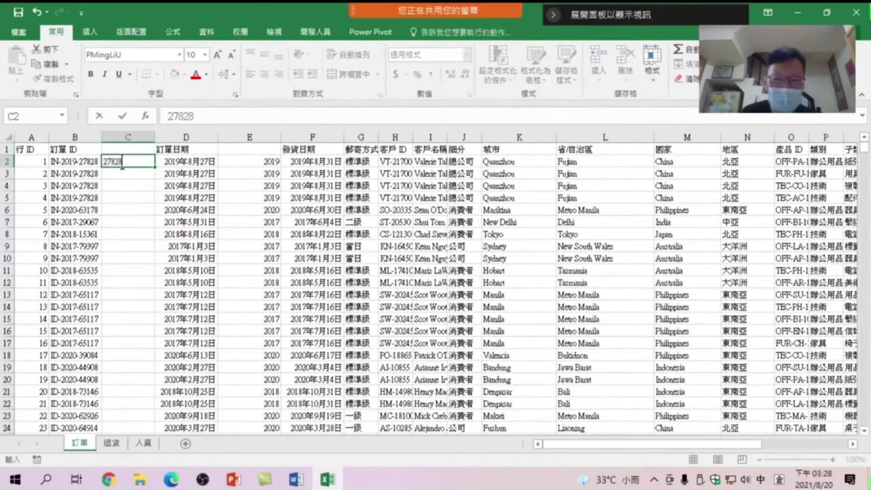
key(Return)
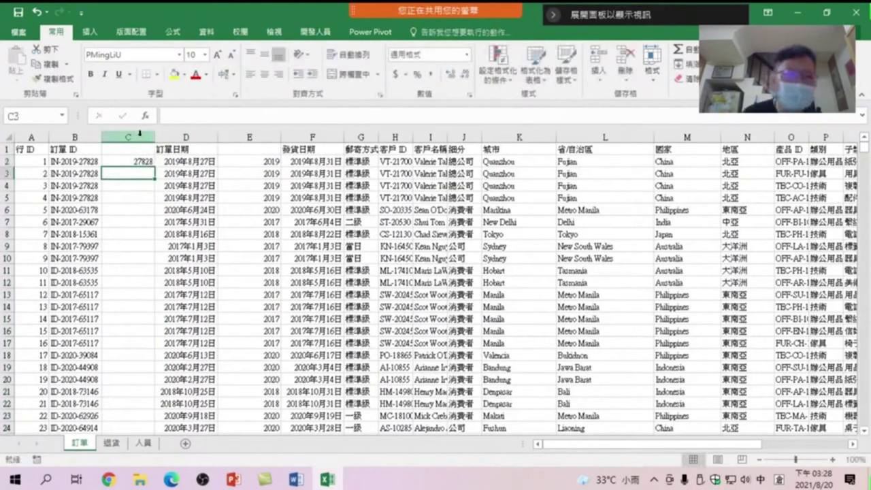
click(127, 137)
click(467, 54)
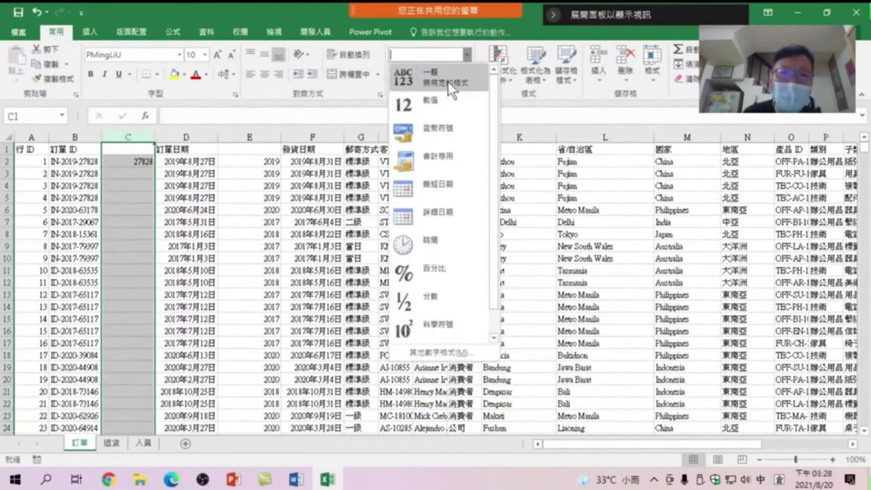
click(447, 82)
Step: Flash-fill C2:C10934 with the numeric part of each order ID
click(143, 162)
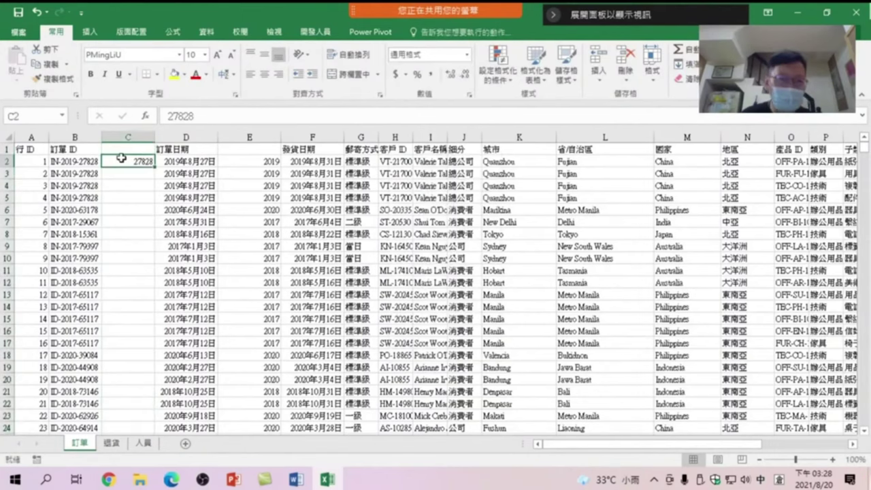
drag(864, 151, 863, 422)
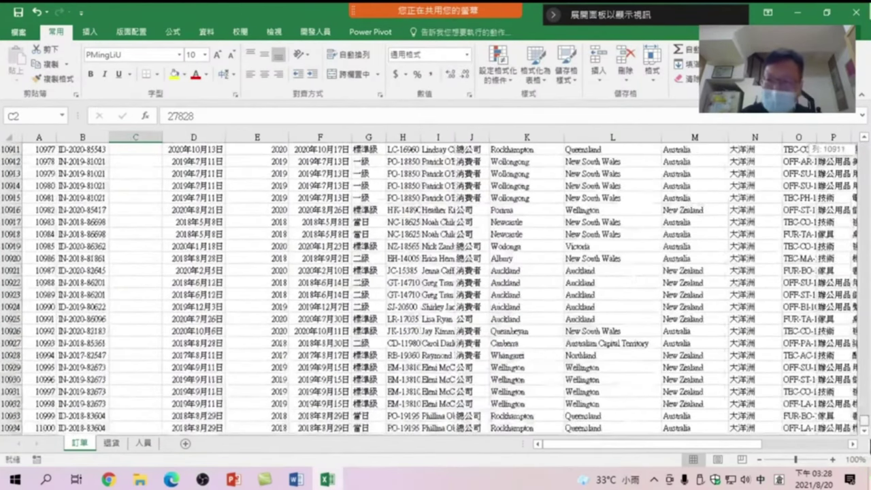
shift+click(139, 427)
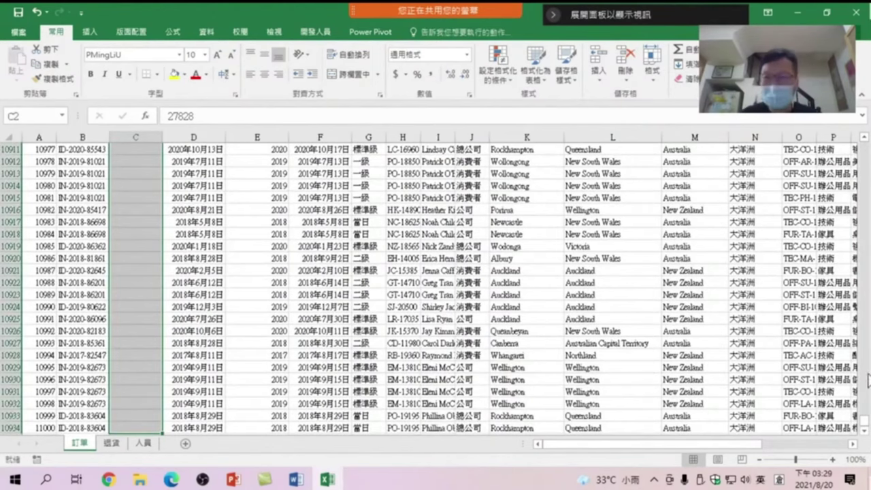
drag(865, 421, 864, 145)
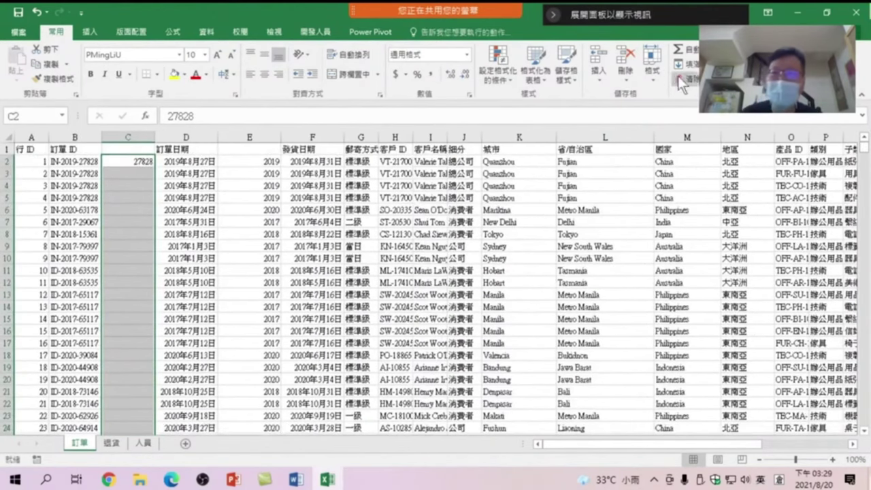
click(694, 68)
click(702, 188)
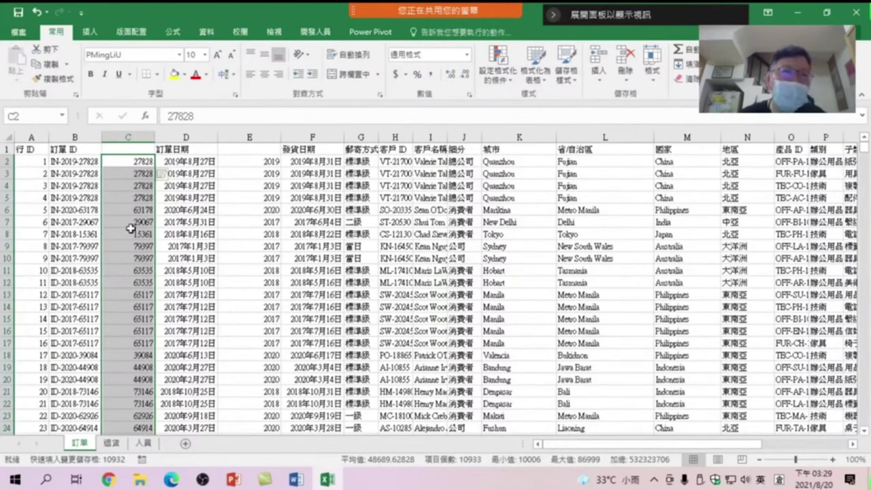
key(Up)
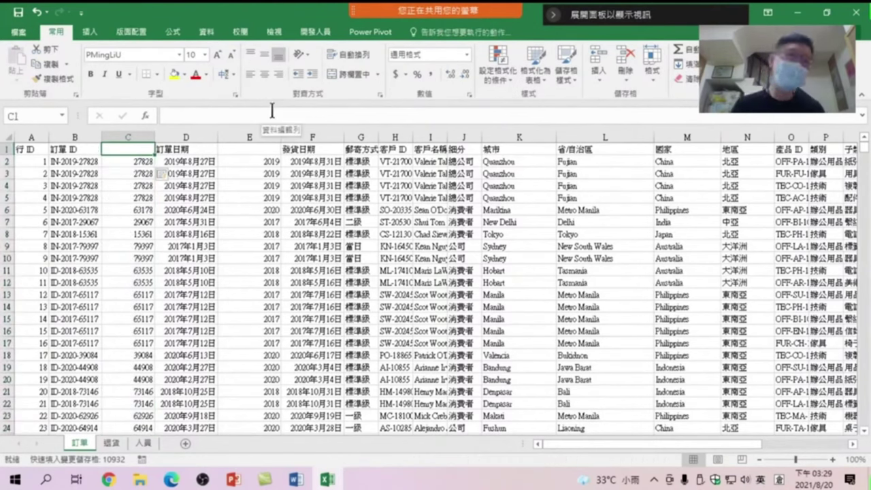
Step: Label the new columns with the headers ID and year
text(ID)
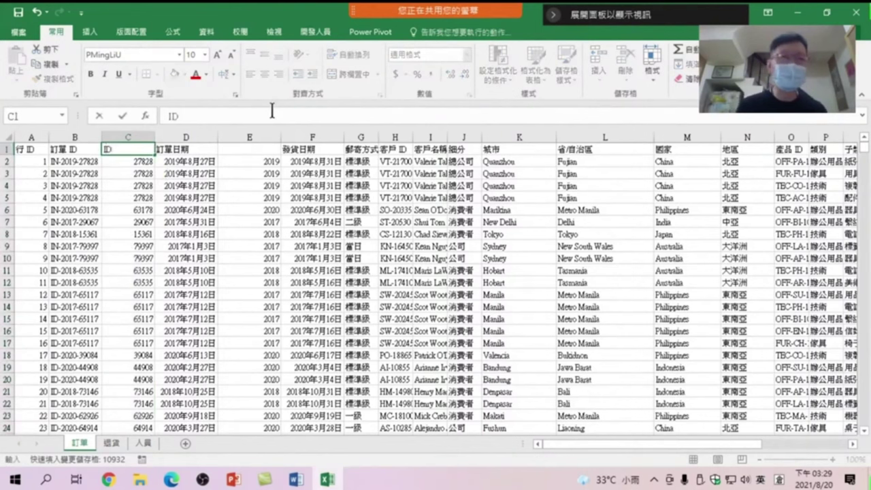
key(Tab)
key(Tab)
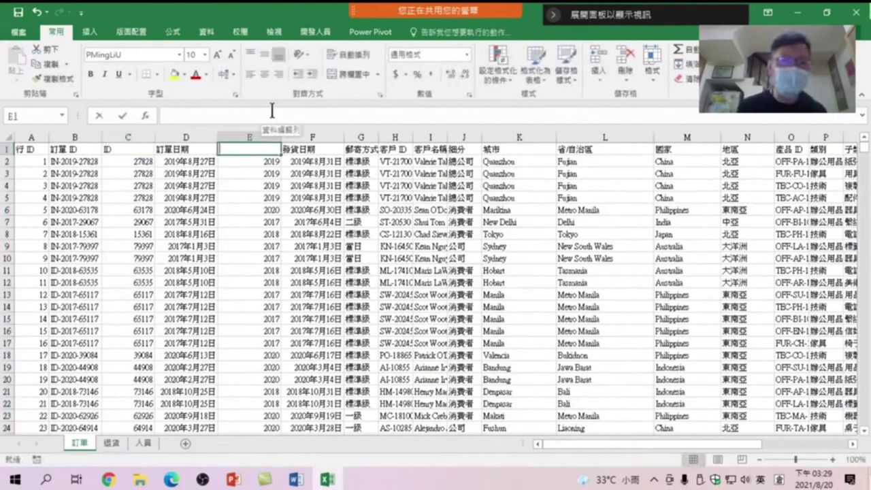
text(year)
key(Return)
key(Up)
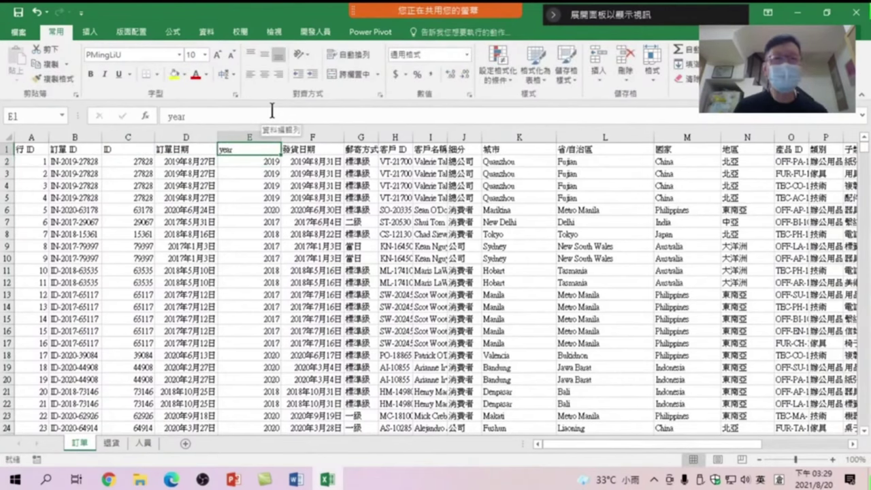
key(Right)
key(Right)
key(Right)
key(Right)
key(Right)
key(Right)
key(Right)
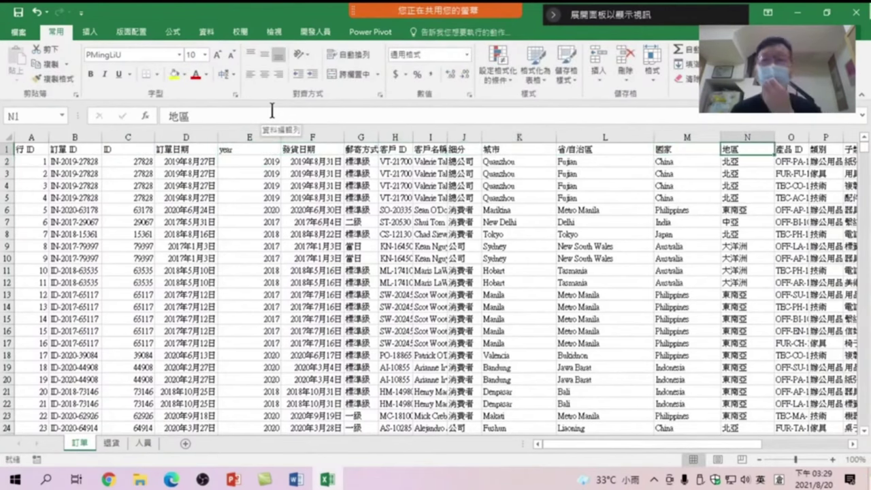
key(Right)
key(Right)
key(Right)
key(Right)
key(Right)
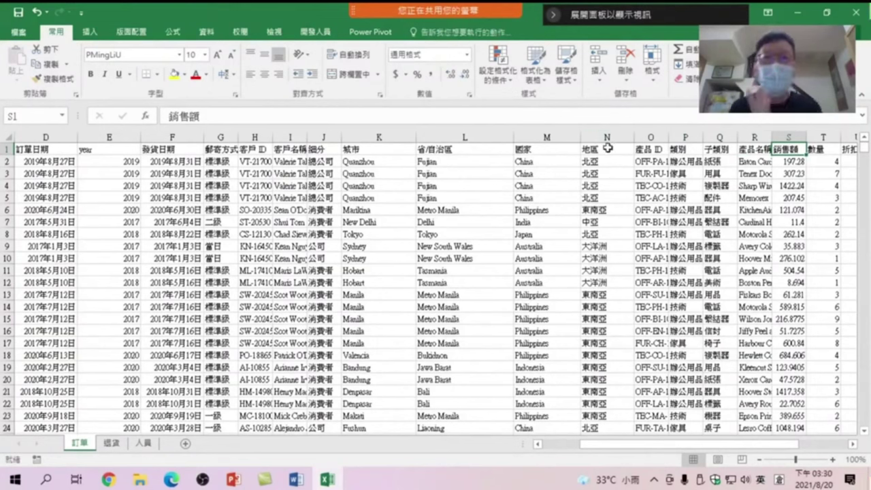
Step: Sort the order rows A to Z by 地區, then select cell X1
click(608, 154)
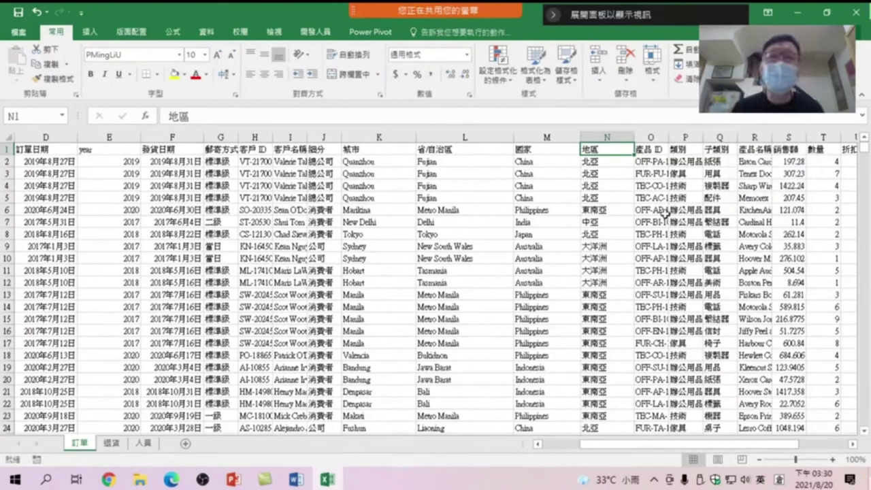
click(611, 163)
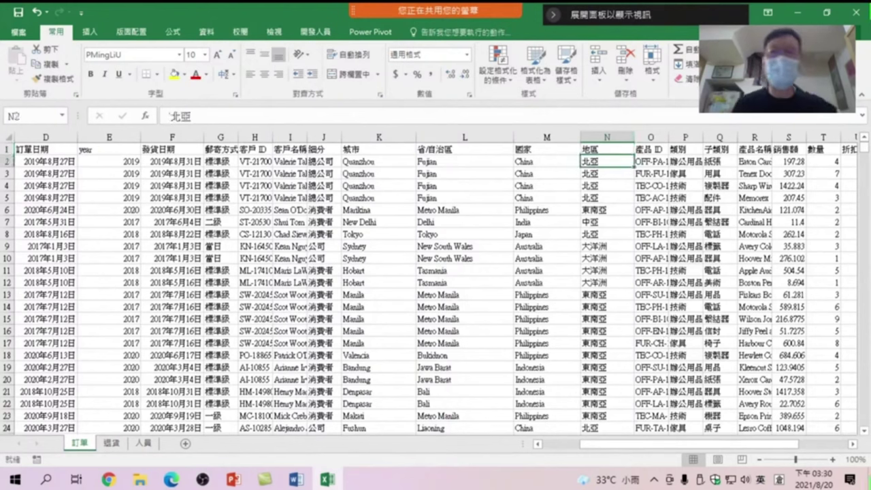
click(741, 68)
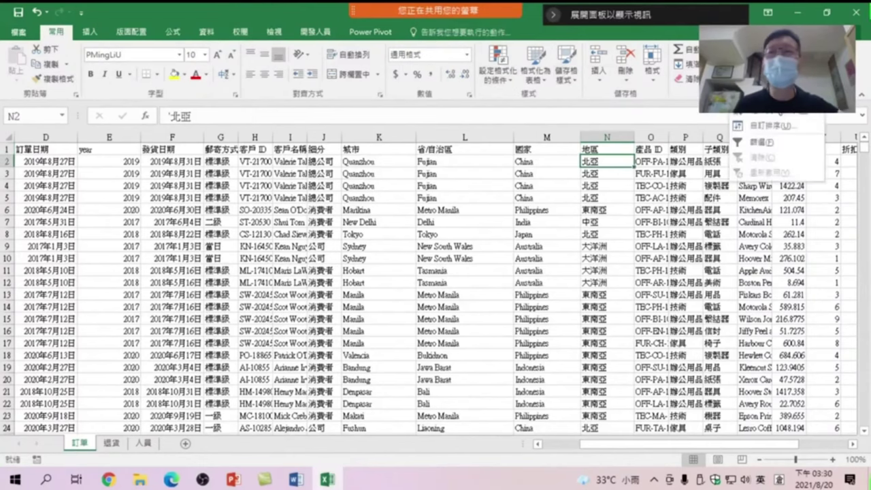
click(751, 92)
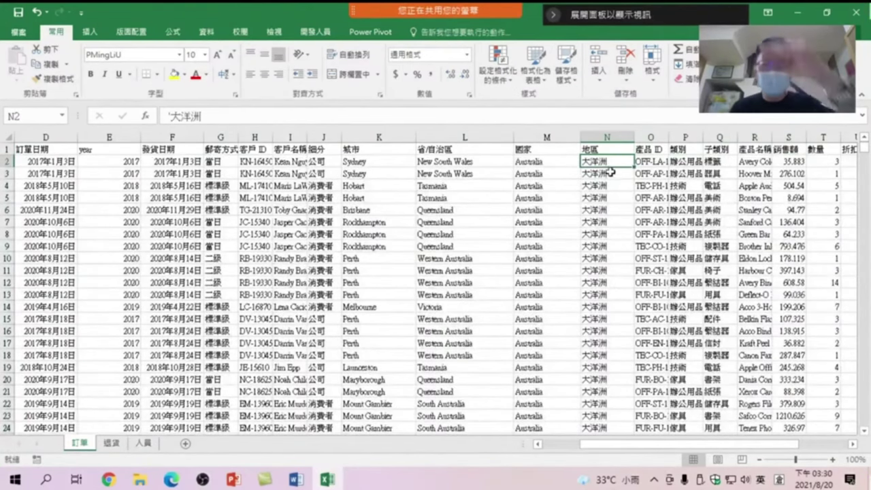
drag(680, 444, 729, 444)
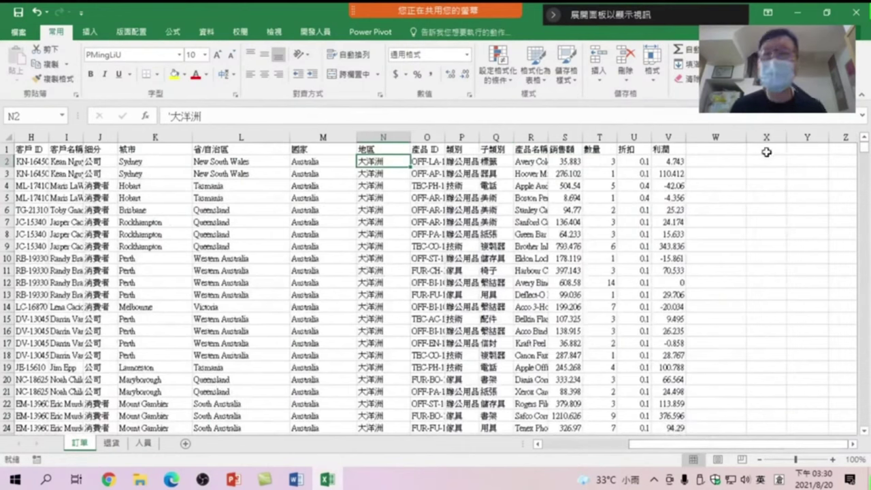
click(766, 149)
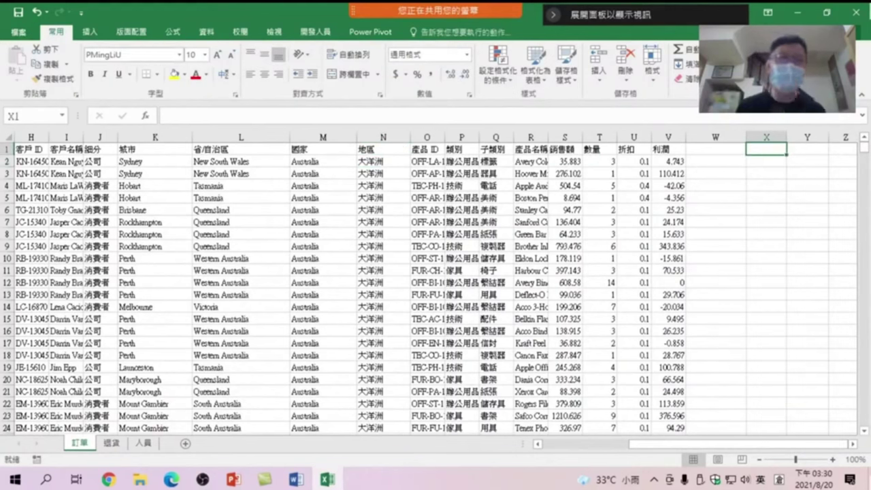
Step: Consolidate N1:S10934 with Sum at X1, using top-row and left-column labels
click(203, 31)
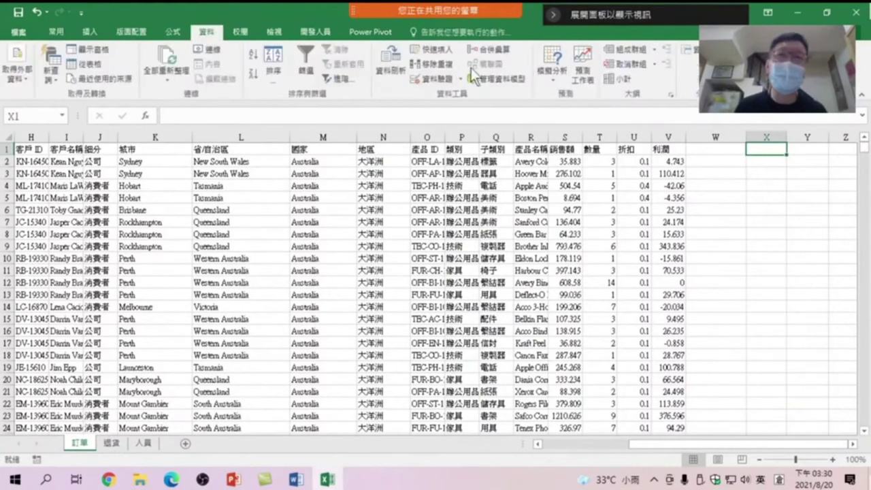
click(505, 47)
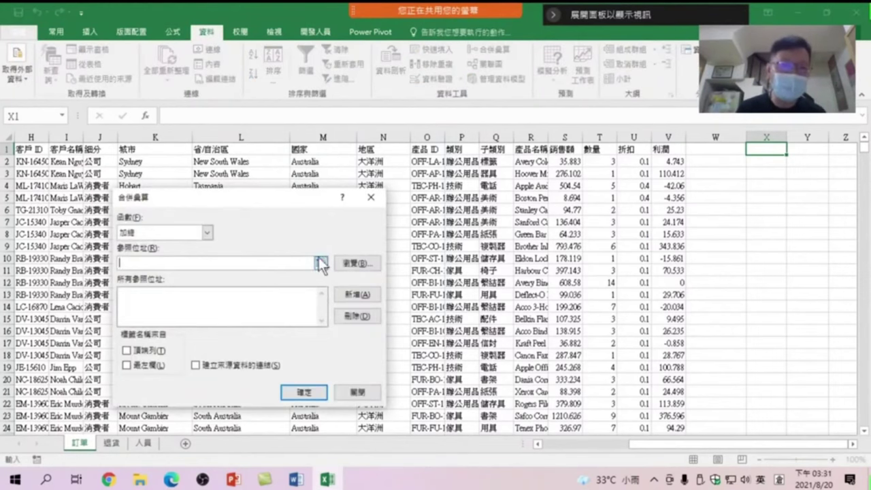
click(320, 264)
click(383, 149)
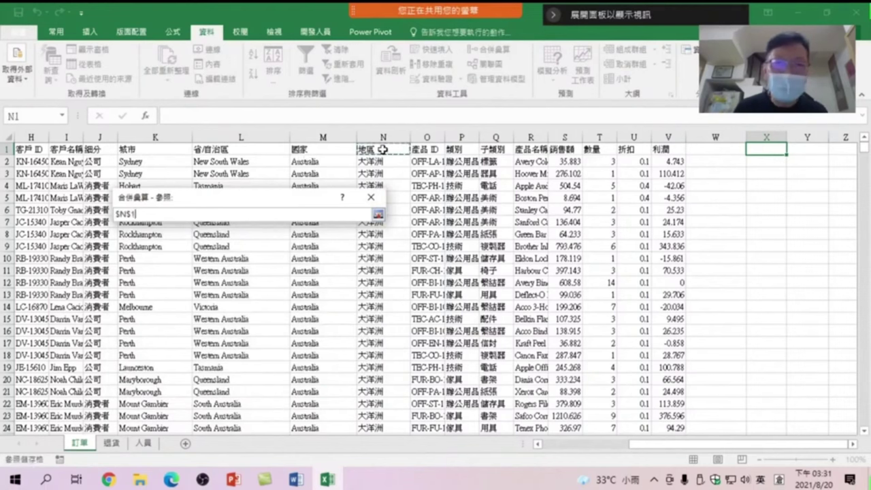
mouse_move(382, 149)
mouse_down()
mouse_move(561, 157)
mouse_move(578, 486)
mouse_move(558, 487)
mouse_up()
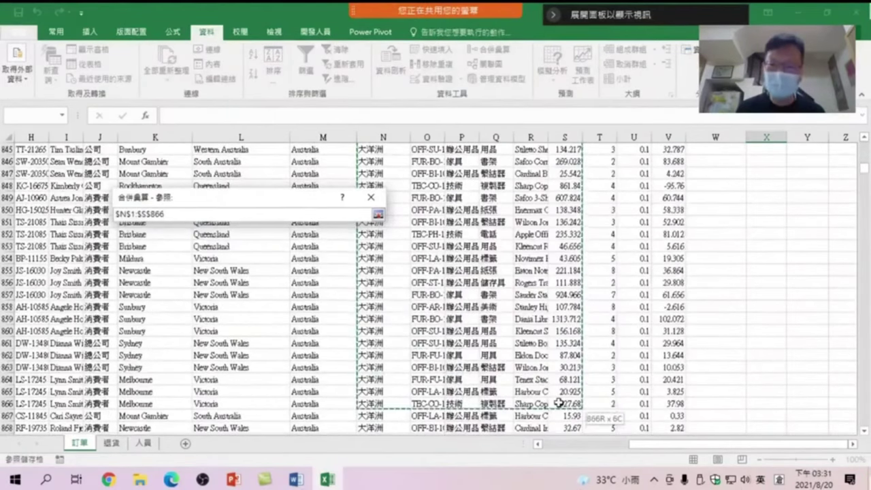
drag(862, 173, 862, 419)
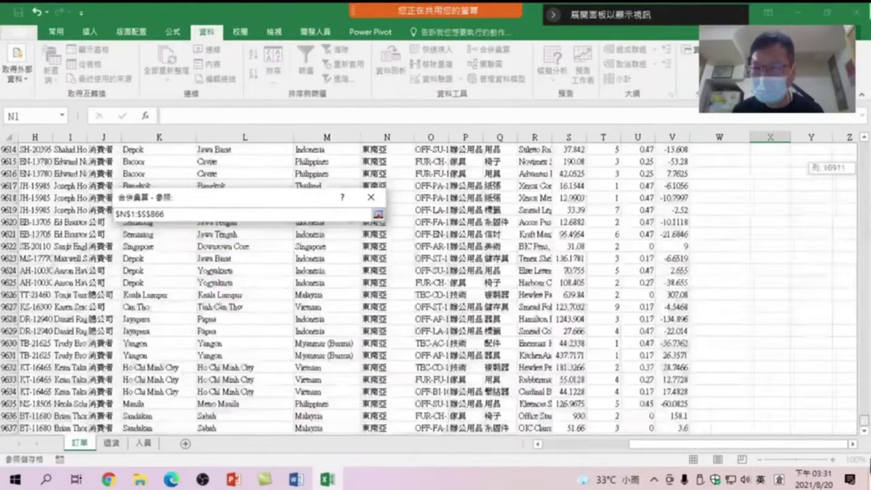
shift+click(571, 428)
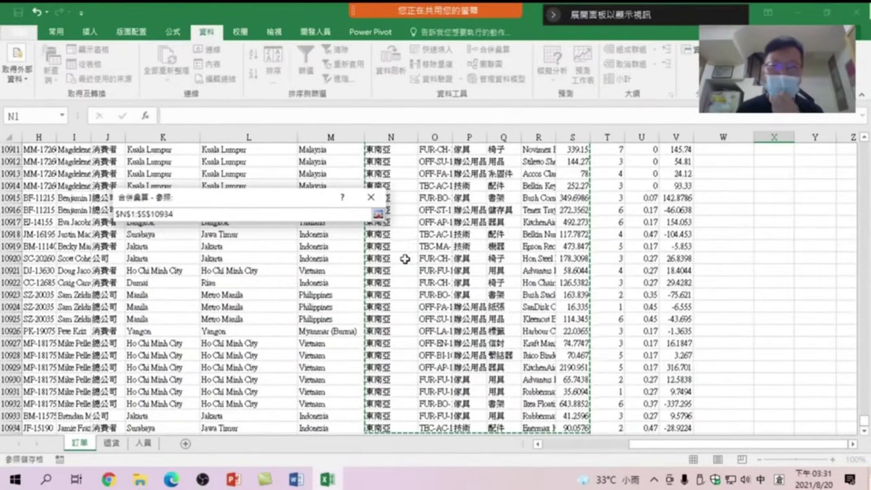
click(378, 214)
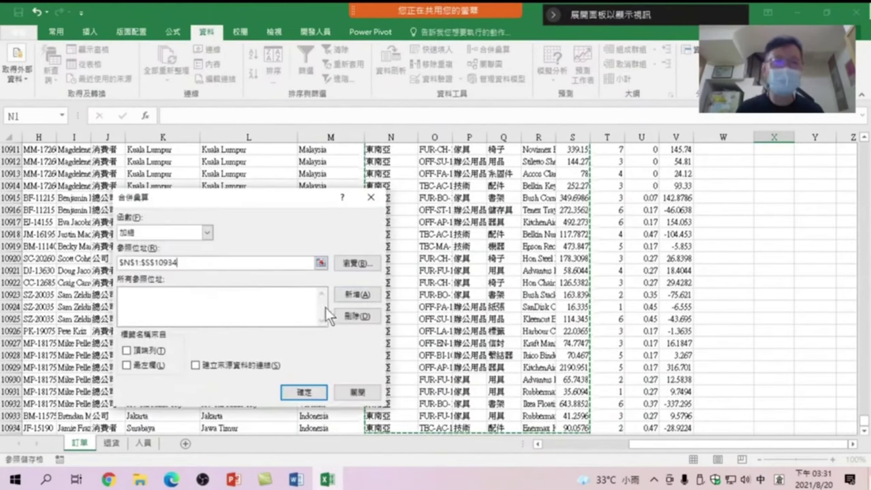
click(358, 294)
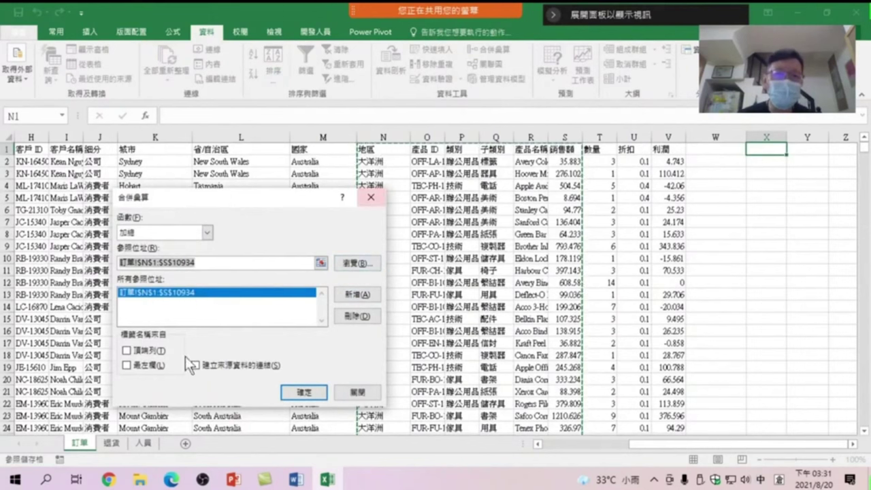
click(125, 365)
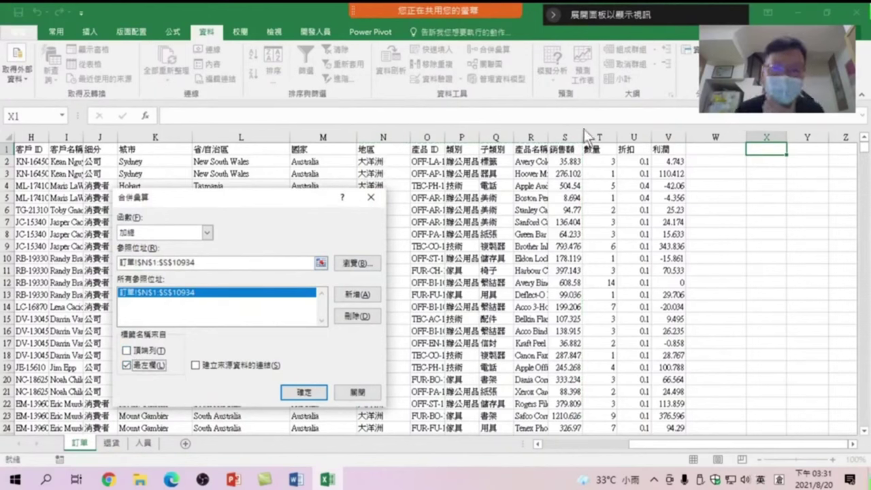
click(126, 351)
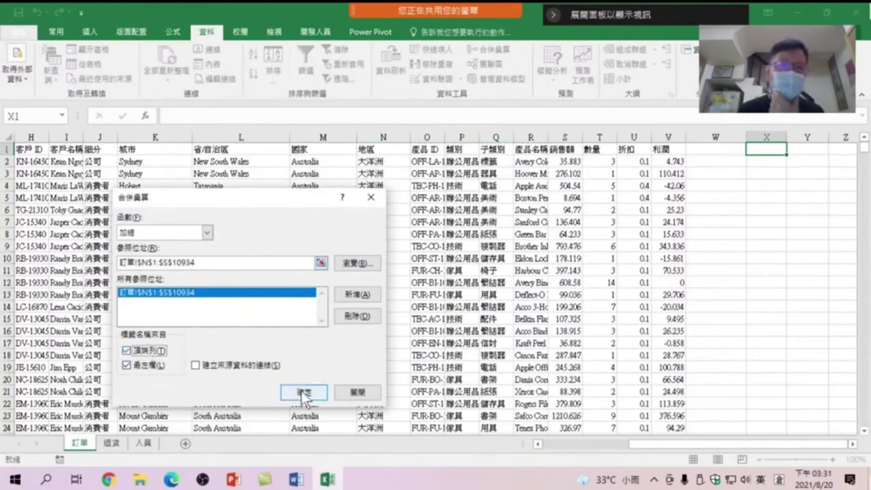
click(304, 394)
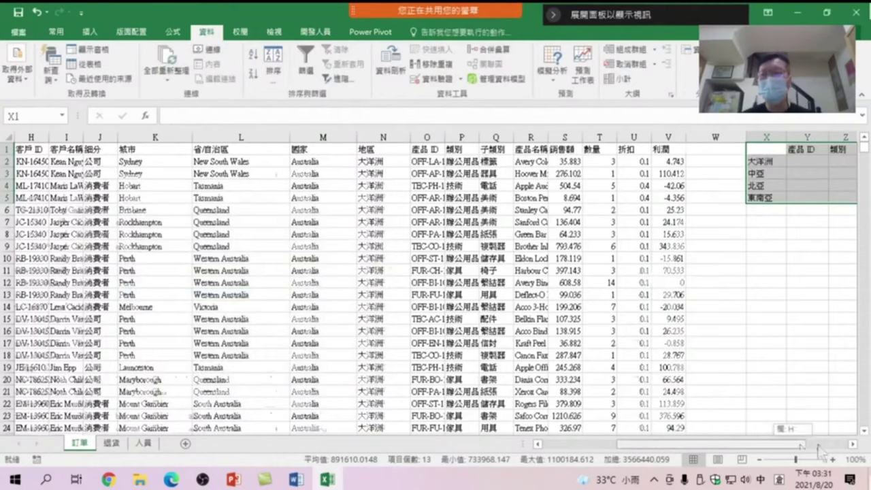
Step: Review the summed totals for 大洋洲, 中亞 and 北亞 in the consolidation
drag(819, 450, 850, 449)
click(593, 162)
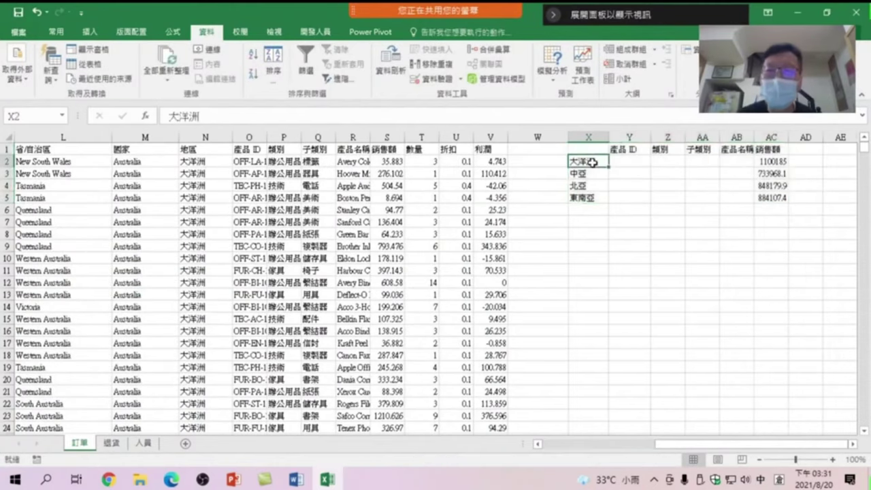
click(779, 161)
click(593, 173)
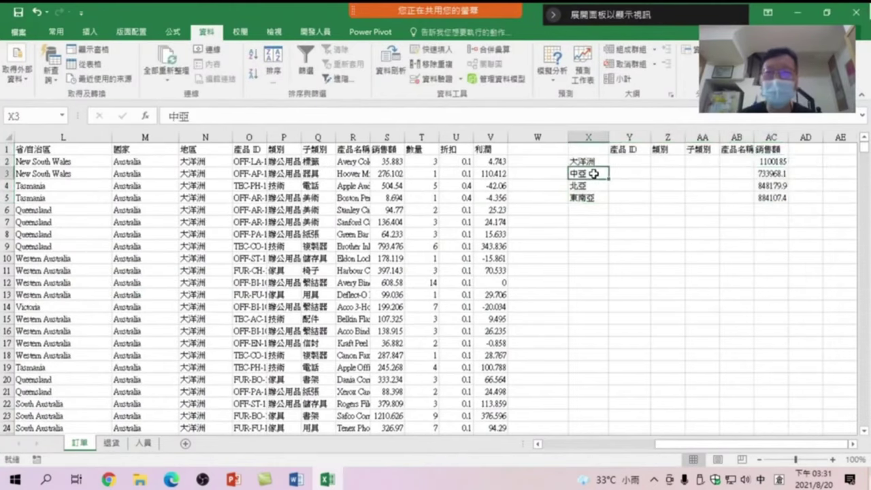
click(755, 174)
click(591, 186)
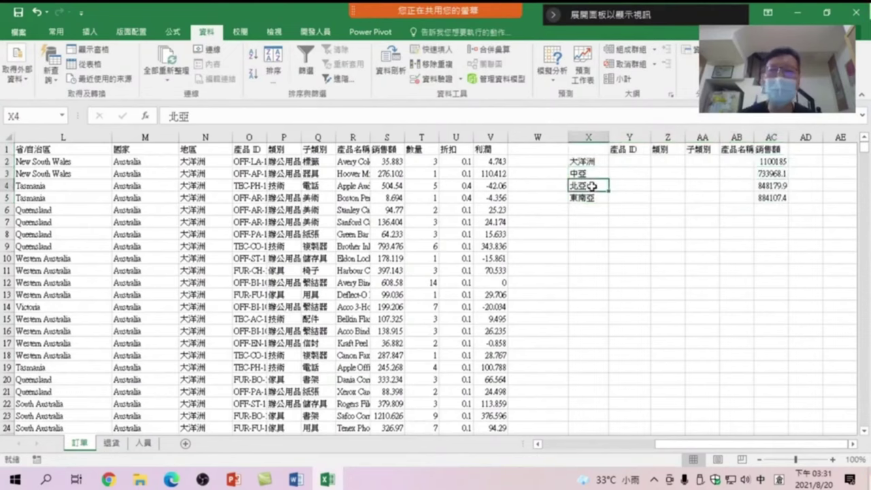
click(769, 186)
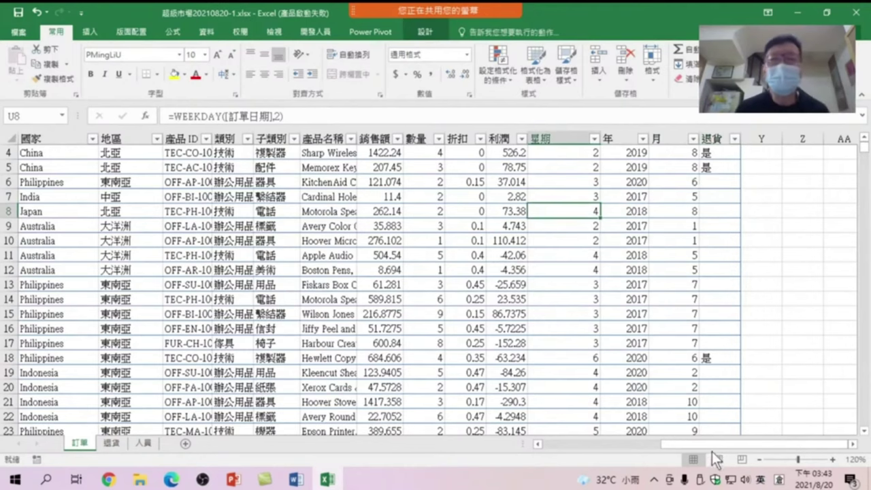
Step: Start a PivotTable from the 訂單2 order table, placed on a new worksheet
drag(709, 445, 664, 445)
drag(622, 445, 591, 445)
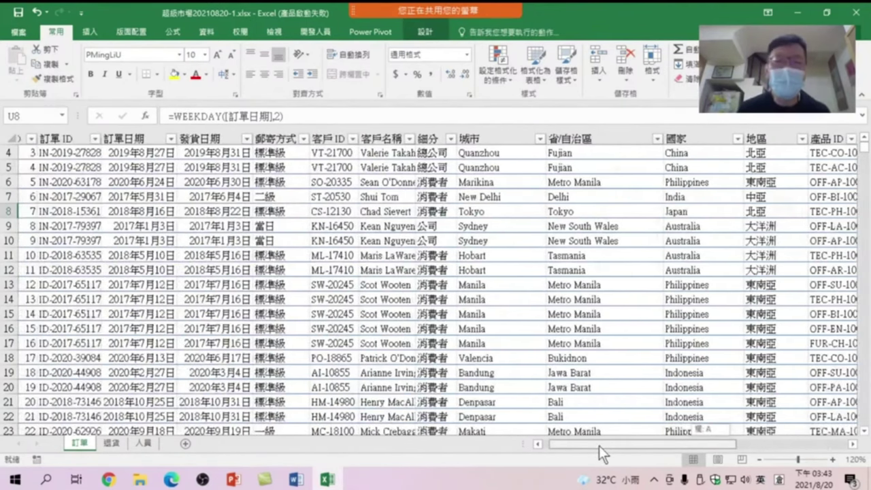
click(548, 328)
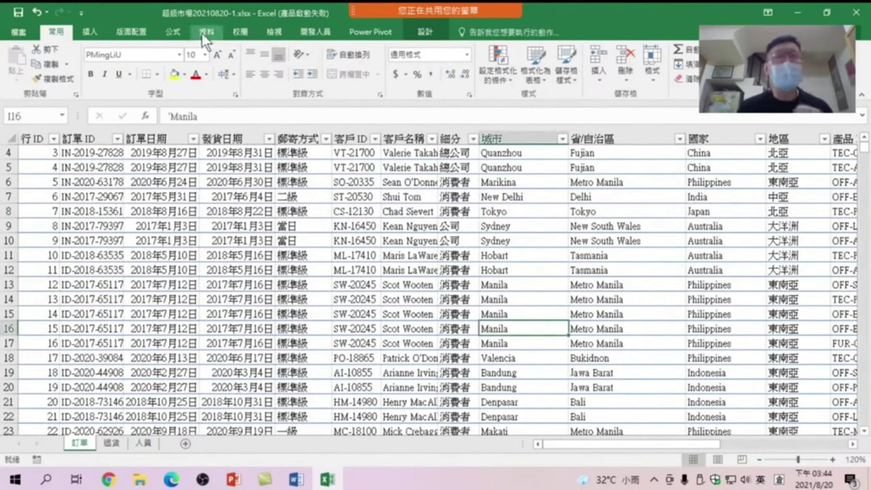
click(90, 32)
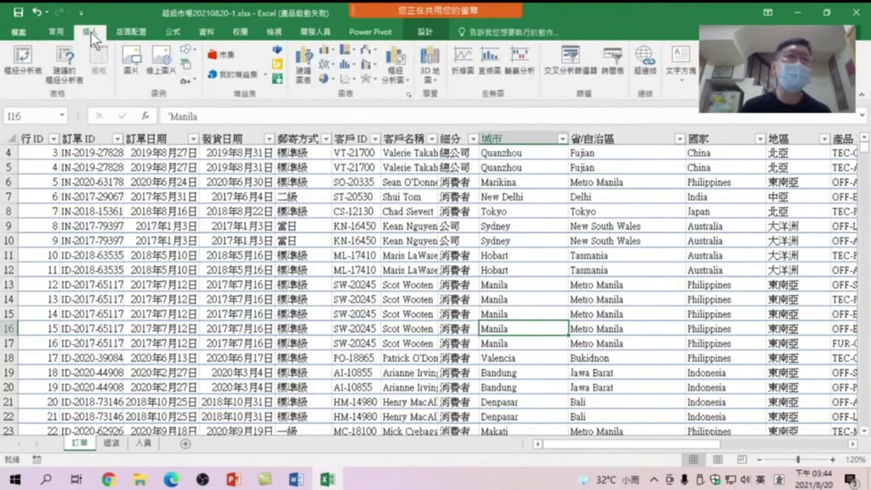
click(24, 62)
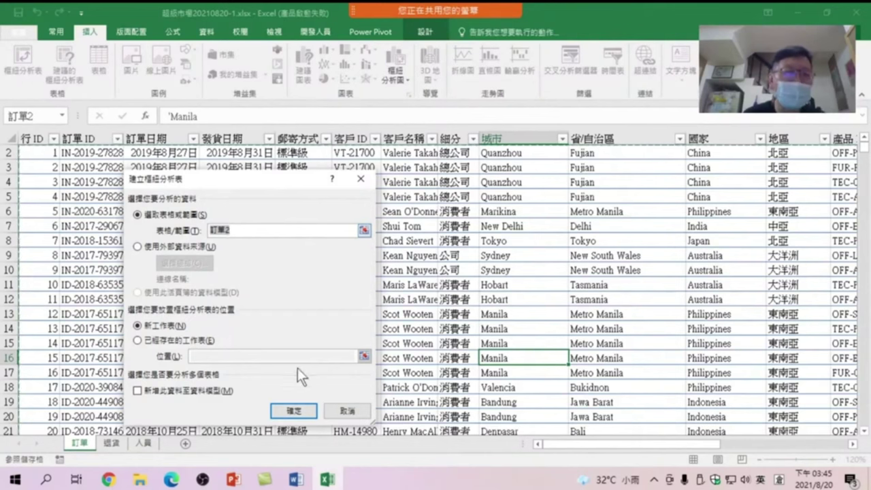
click(294, 411)
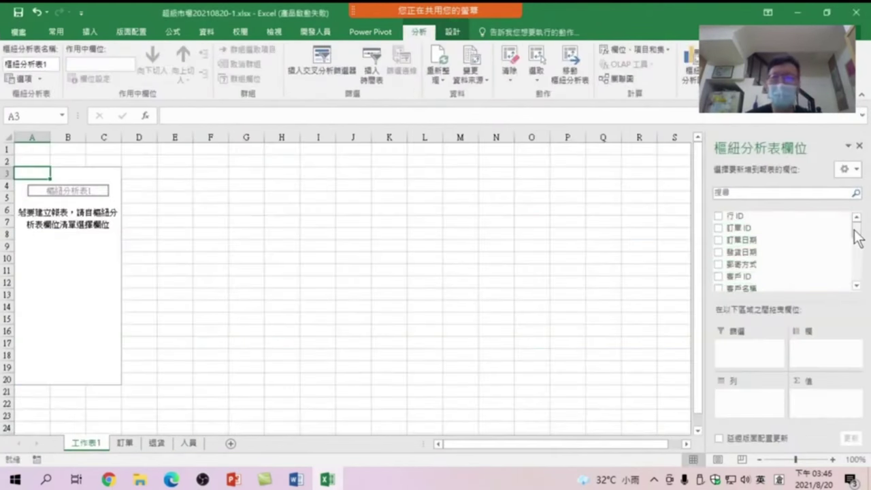
mouse_move(857, 230)
mouse_down()
mouse_move(859, 244)
mouse_move(854, 223)
mouse_up()
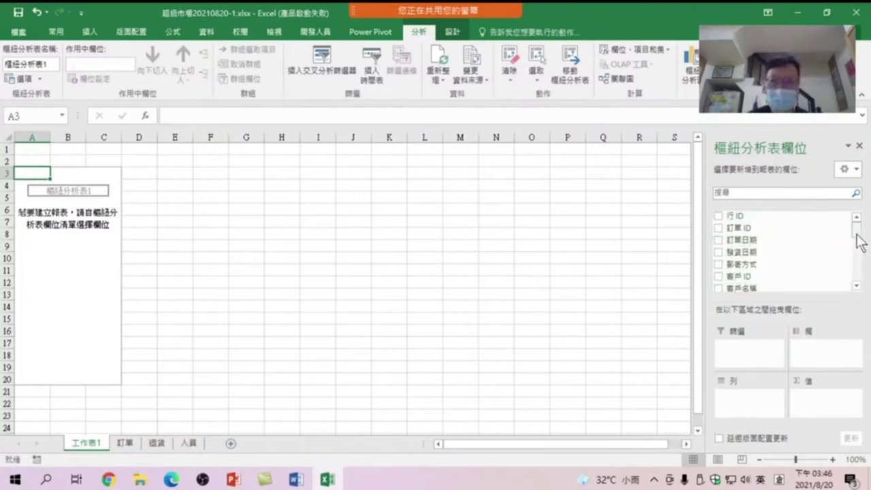
drag(856, 225, 856, 275)
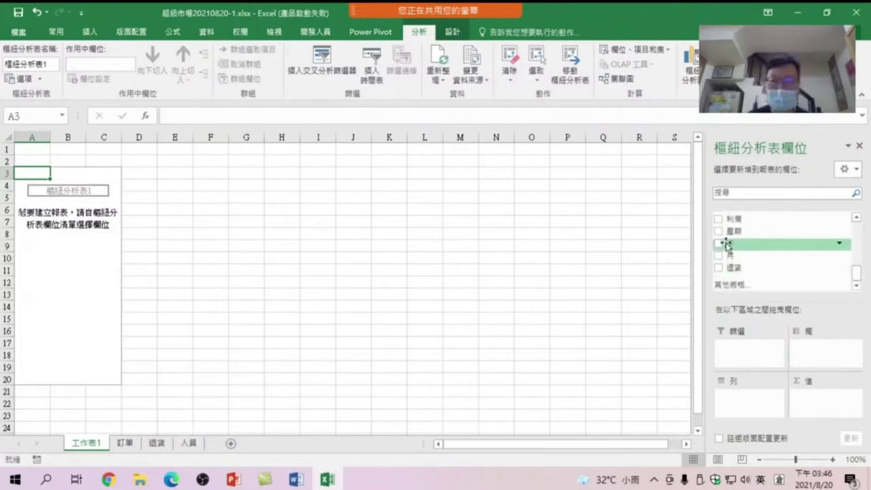
drag(859, 274, 861, 225)
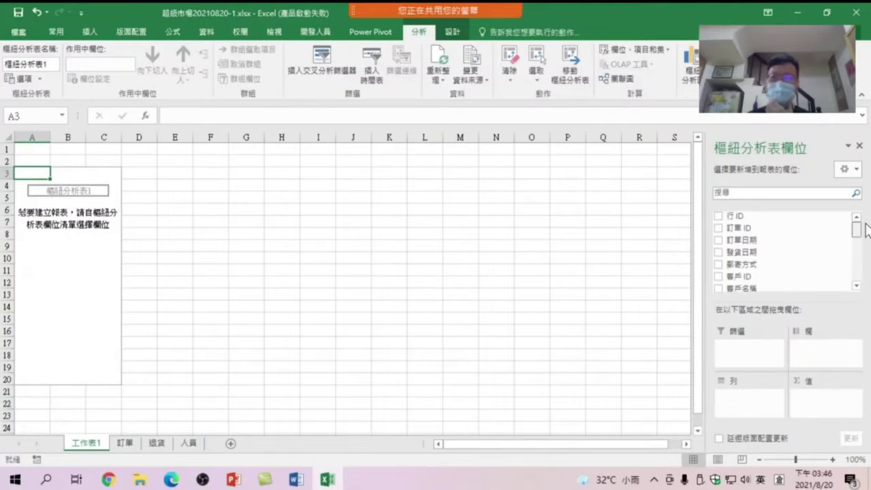
Step: Add 訂單日期 to the pivot so profit is listed for 2017年 to 2020年
click(716, 240)
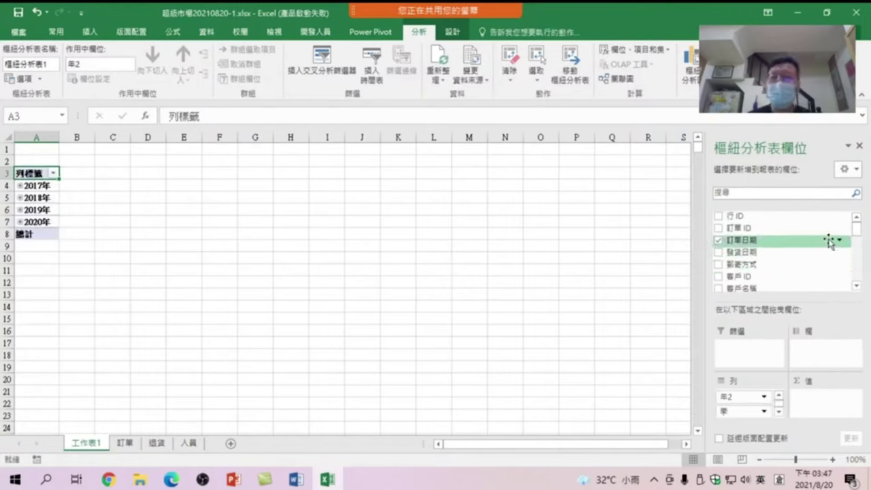
drag(856, 231, 857, 270)
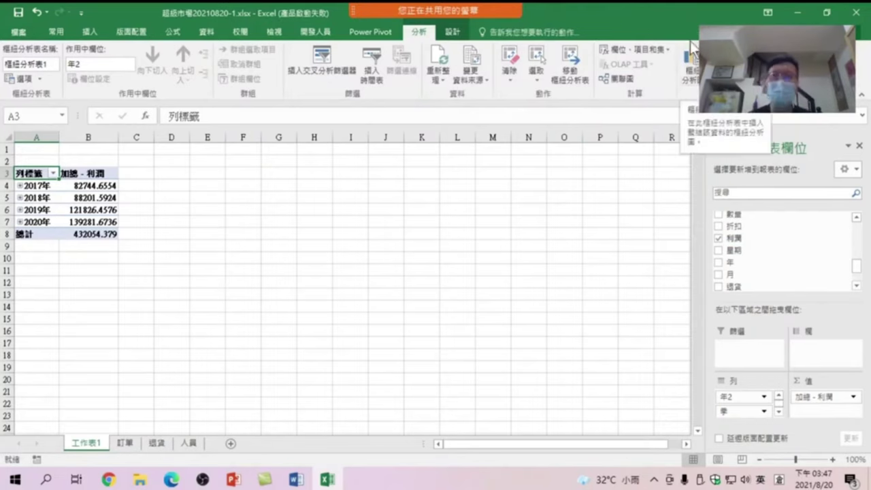
Step: Insert a Clustered Column pivot chart of yearly profit beside the pivot table
click(689, 73)
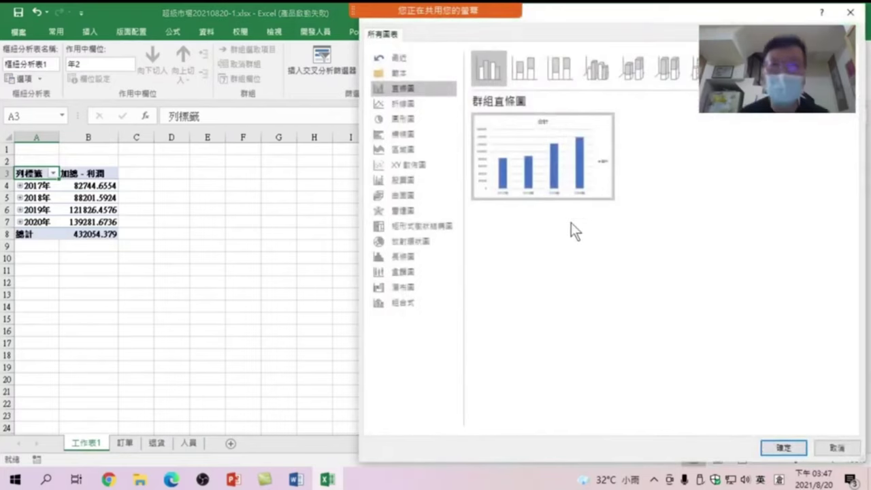
mouse_move(556, 133)
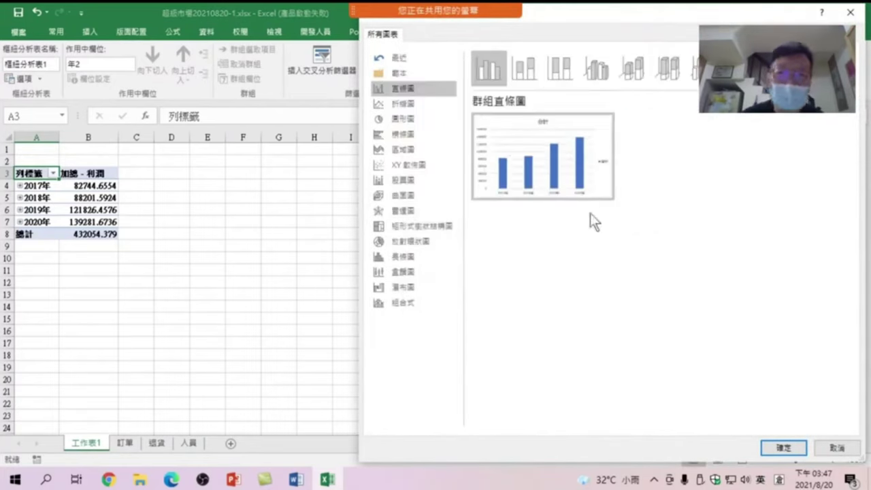
mouse_move(599, 173)
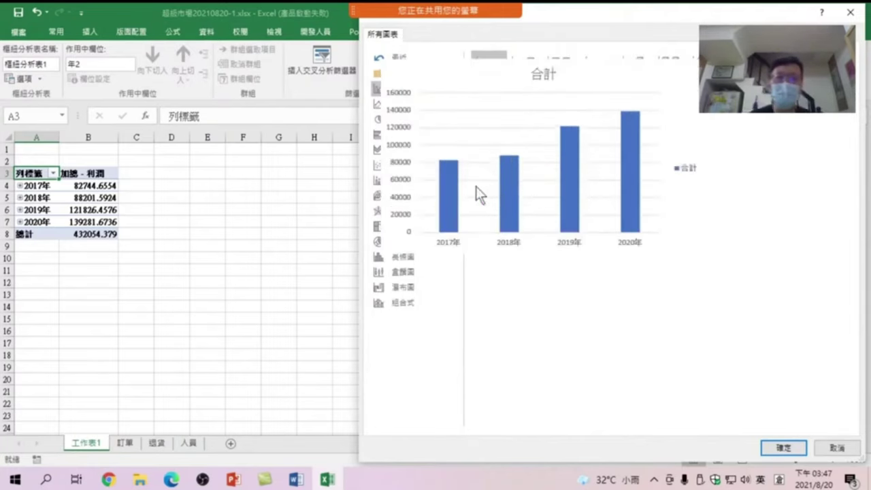
click(784, 448)
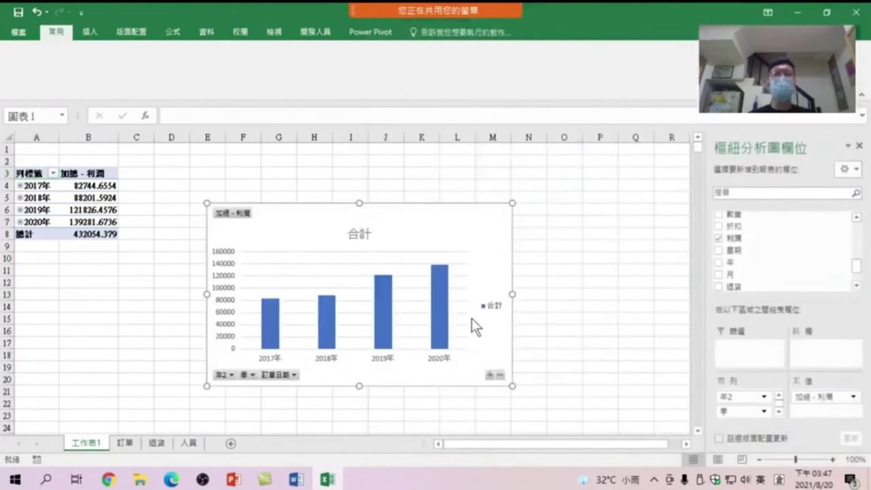
Step: Enlarge the yearly profit pivot chart and move it to the right of the pivot table
drag(206, 203, 188, 168)
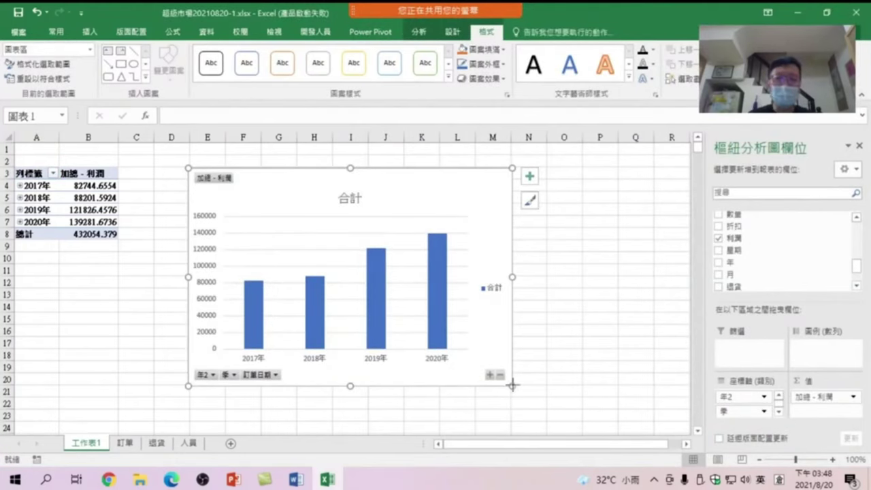
drag(514, 386, 554, 415)
drag(437, 217, 504, 207)
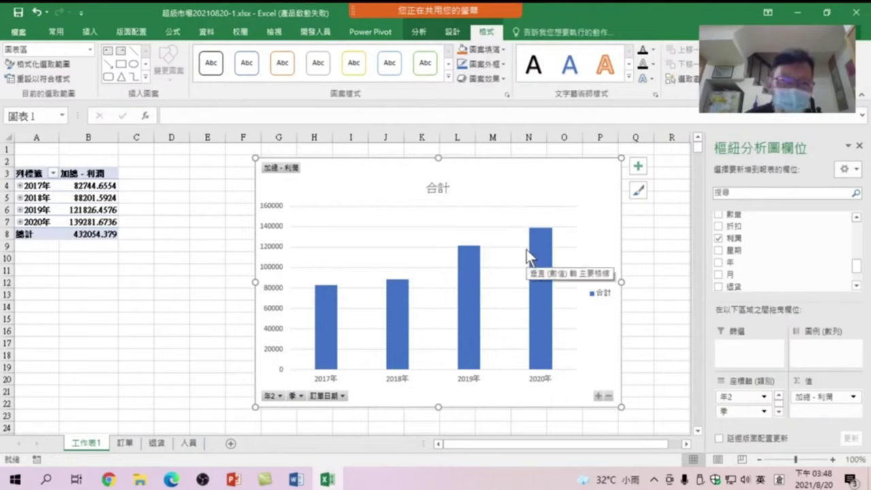
mouse_move(531, 246)
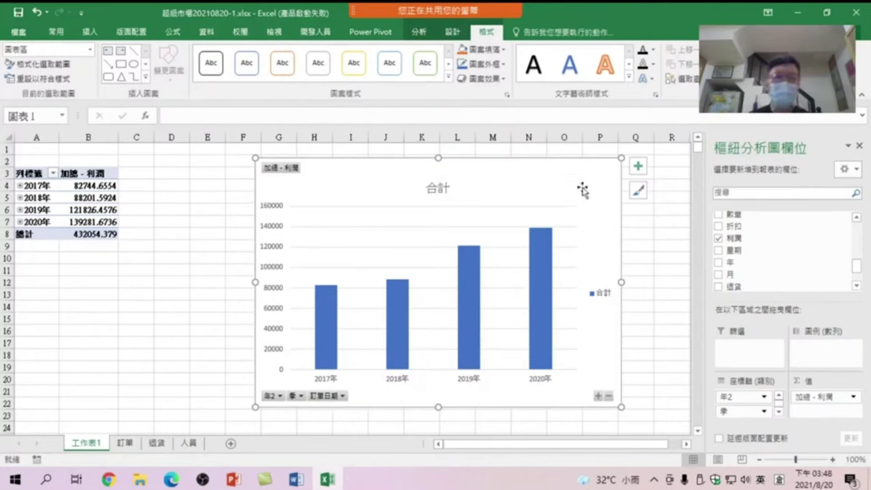
Step: Rename the 工作表1 sheet tab to 各年利潤
click(91, 441)
double_click(91, 441)
key(BackSpace)
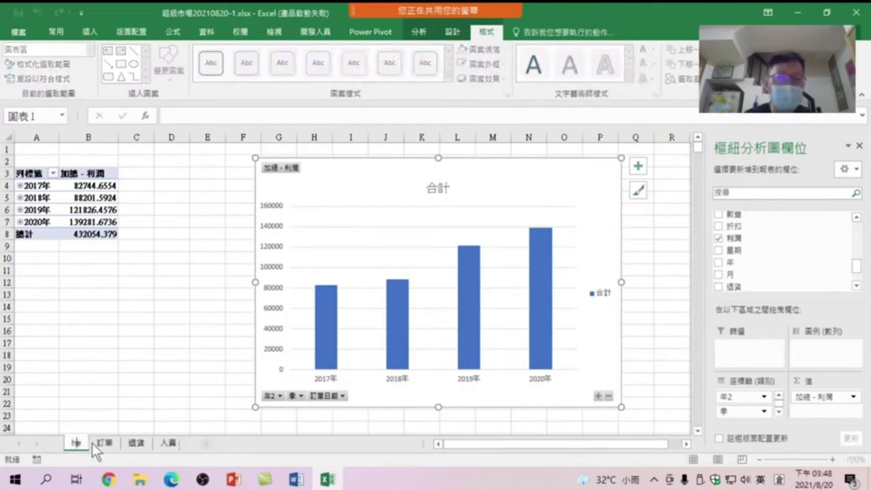
key(shift)
text(he)
text(各年)
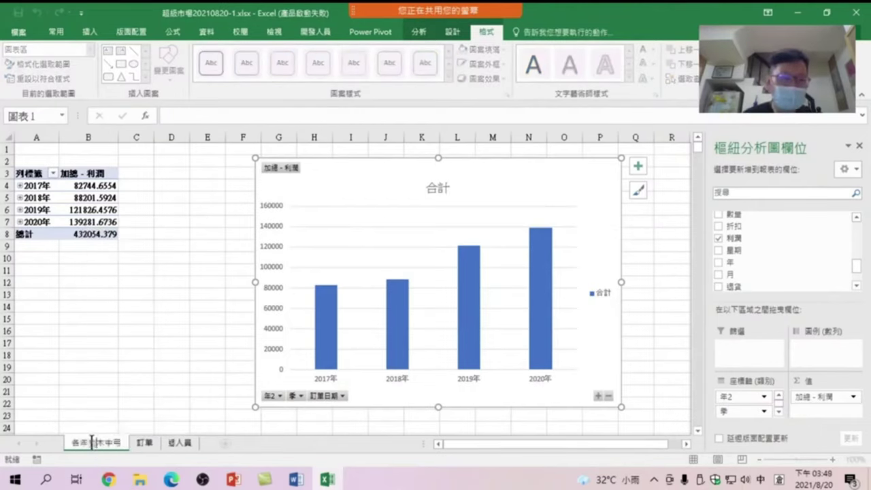
text(利潤)
key(Return)
key(Return)
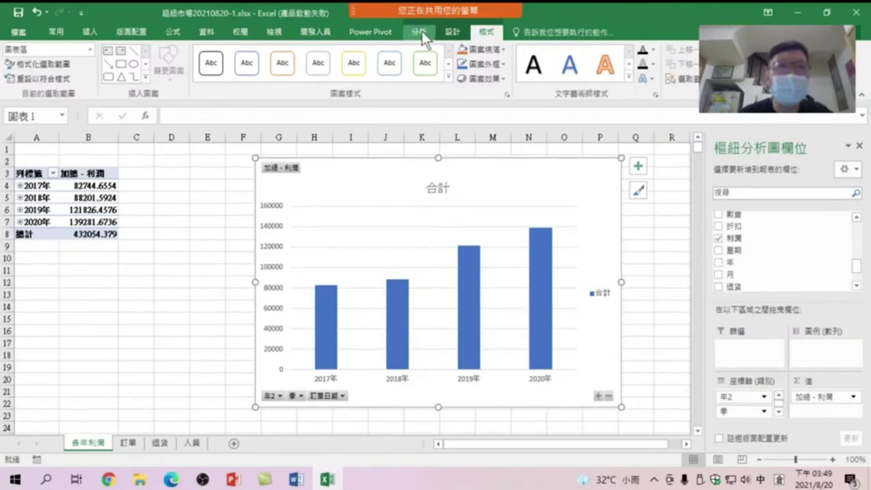
Step: Show the PivotTable Analyze tools and select the 2017年 row label for grouping
click(421, 32)
click(84, 198)
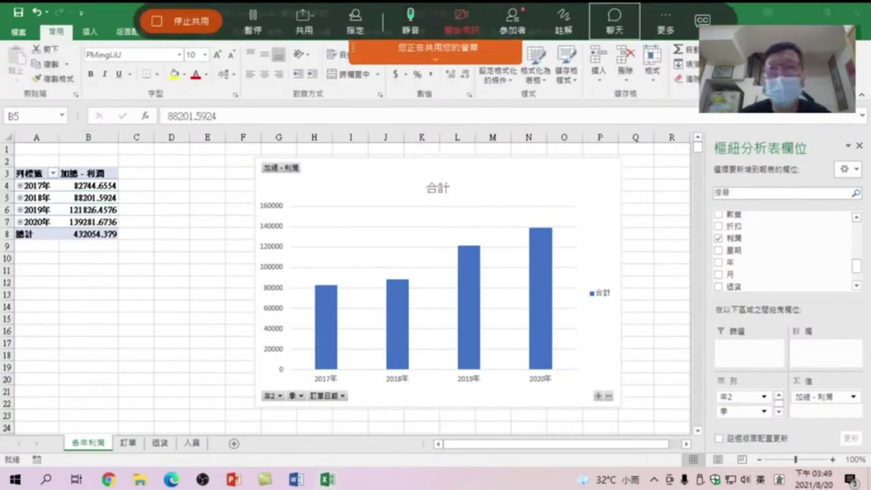
click(640, 197)
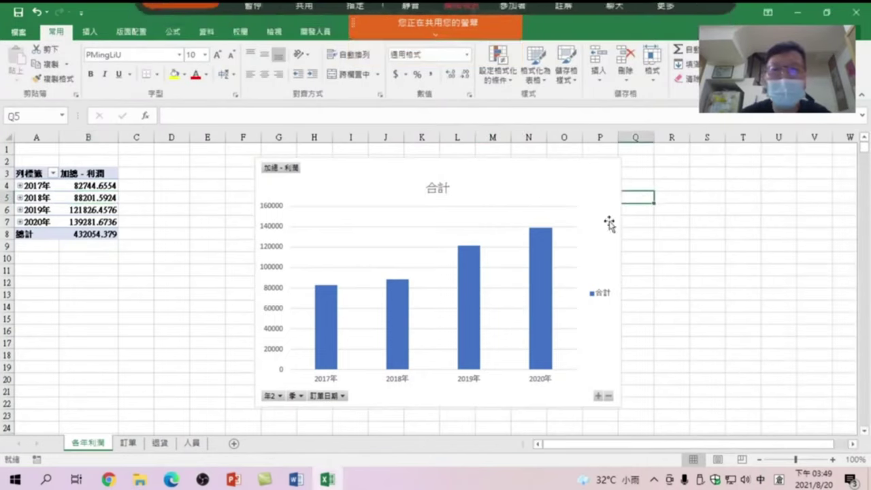
click(96, 208)
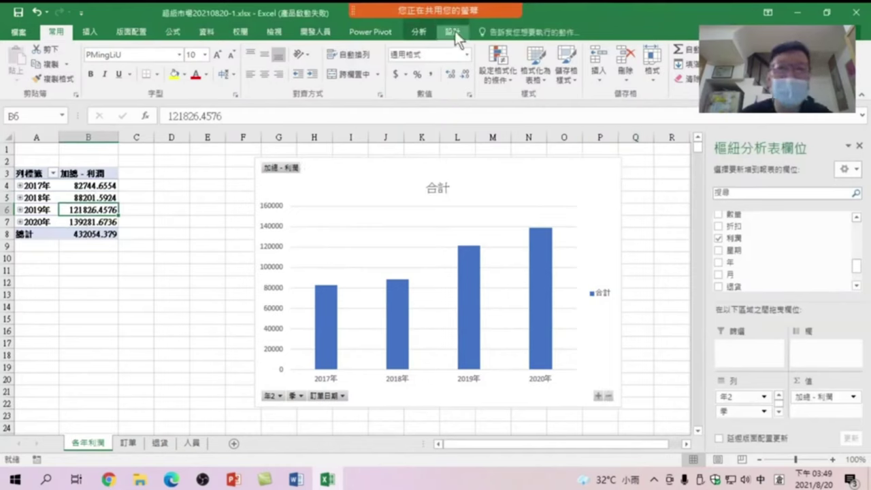
click(352, 175)
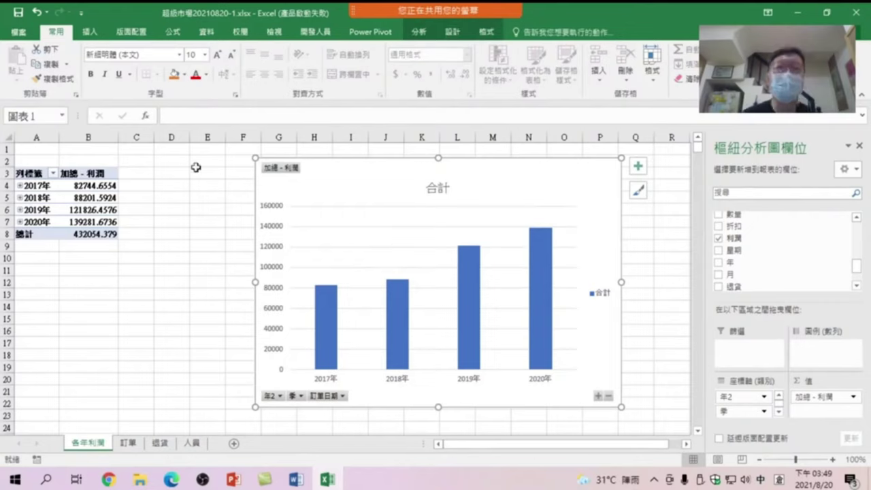
click(89, 185)
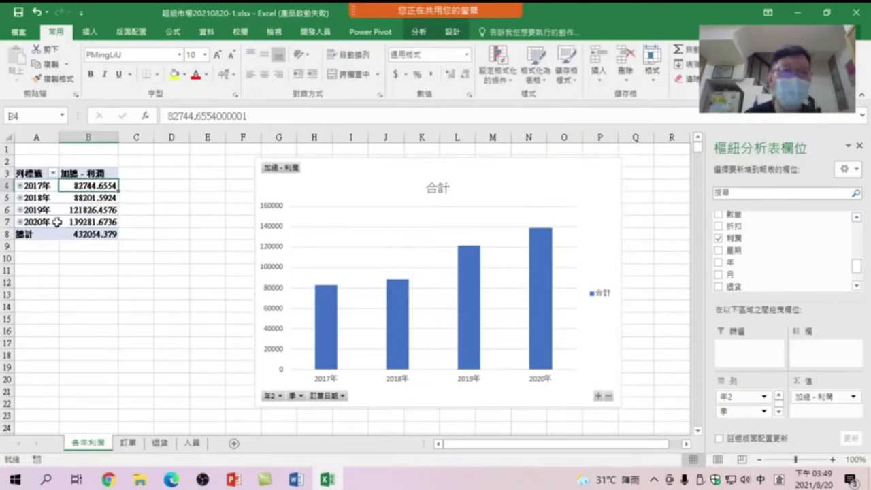
click(418, 33)
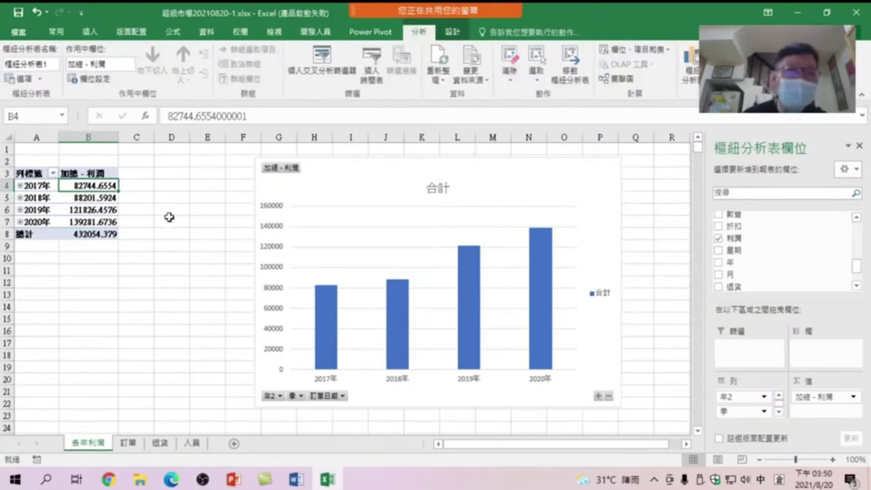
click(38, 185)
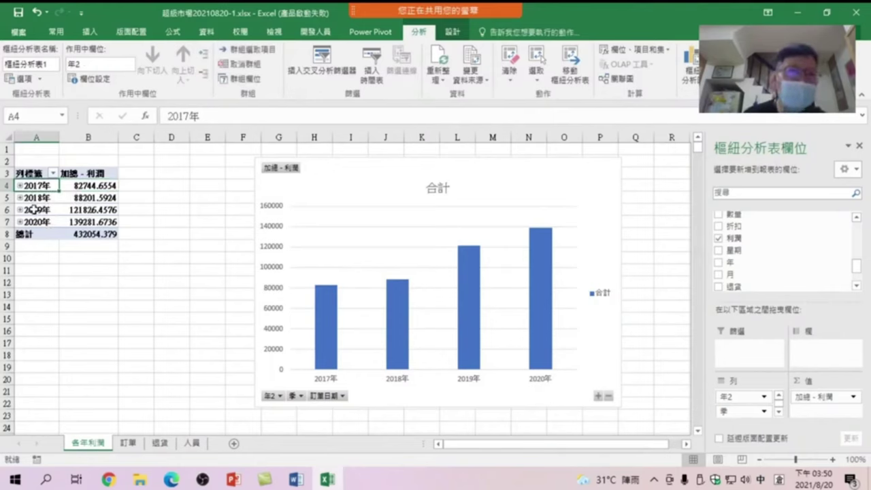
Step: Group the order dates by 季 and 年 so each year splits into 第一季–第四季
click(247, 53)
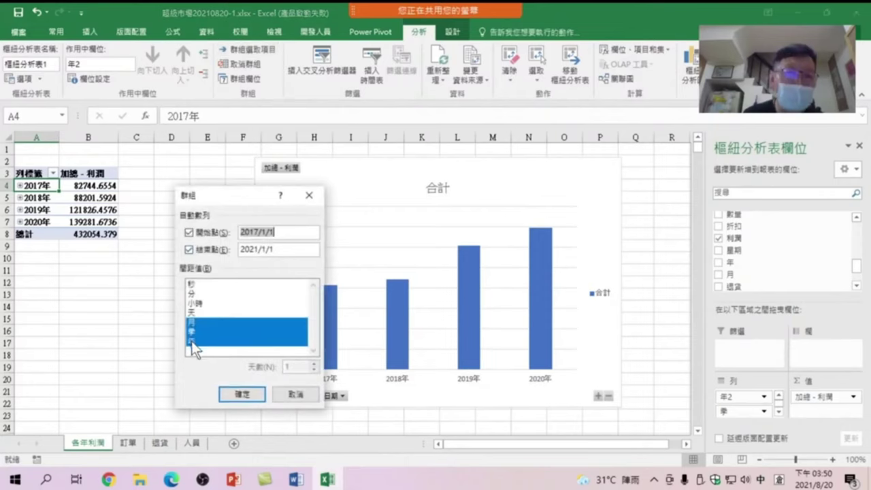
click(193, 341)
click(193, 321)
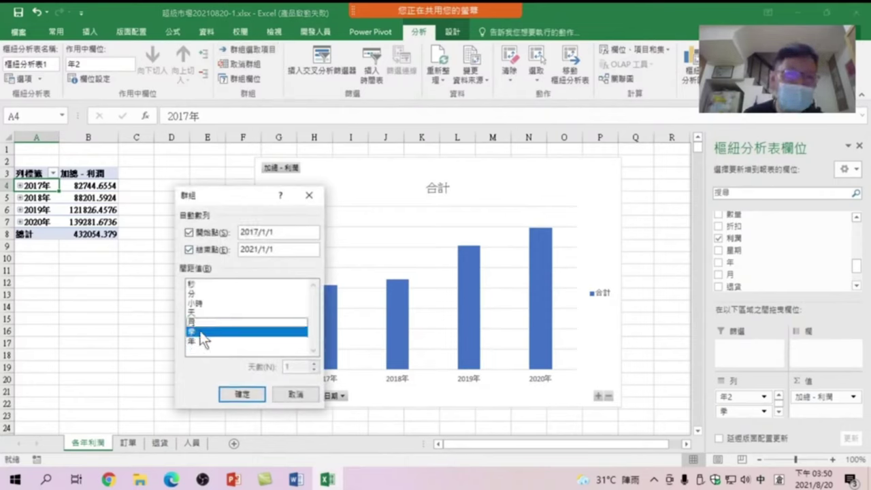
click(196, 342)
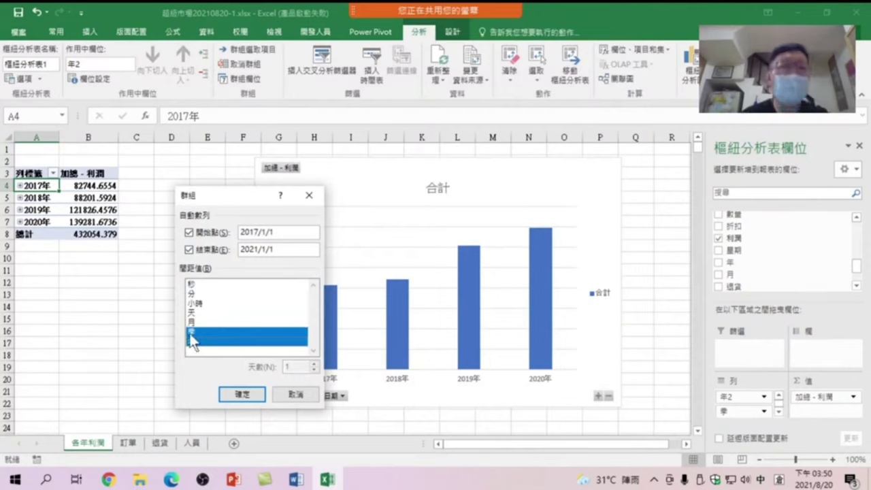
click(248, 394)
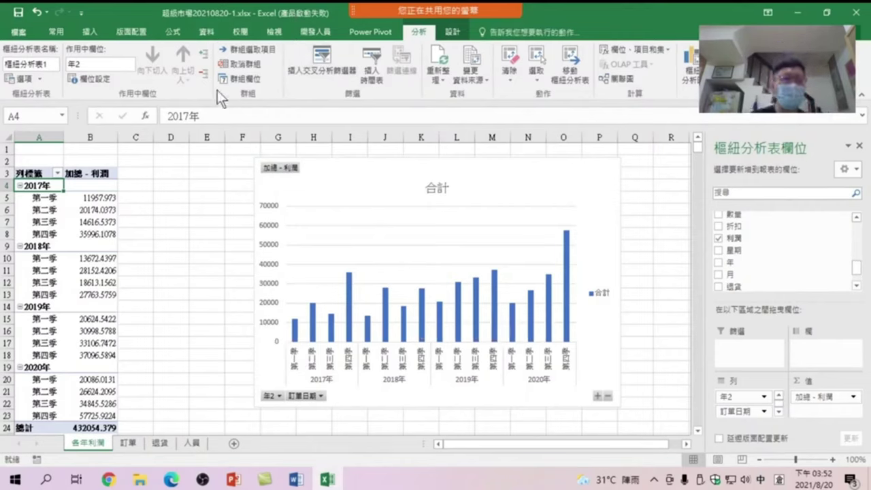
Step: Regroup the order dates by 月 and 年, showing 1月–12月 within each year
click(250, 48)
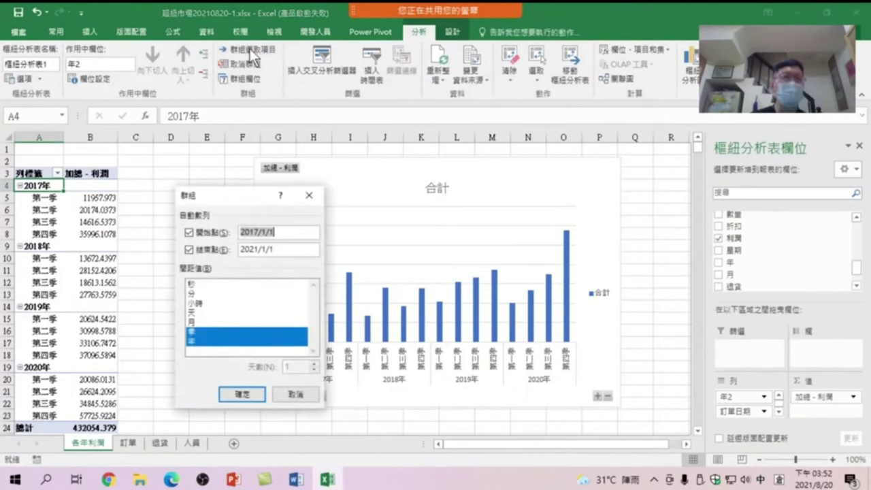
click(204, 332)
click(195, 321)
click(238, 396)
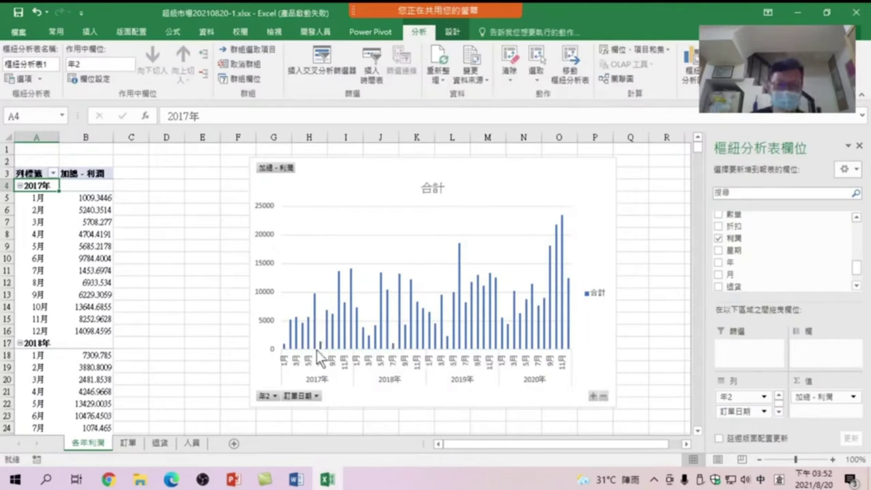
mouse_move(319, 346)
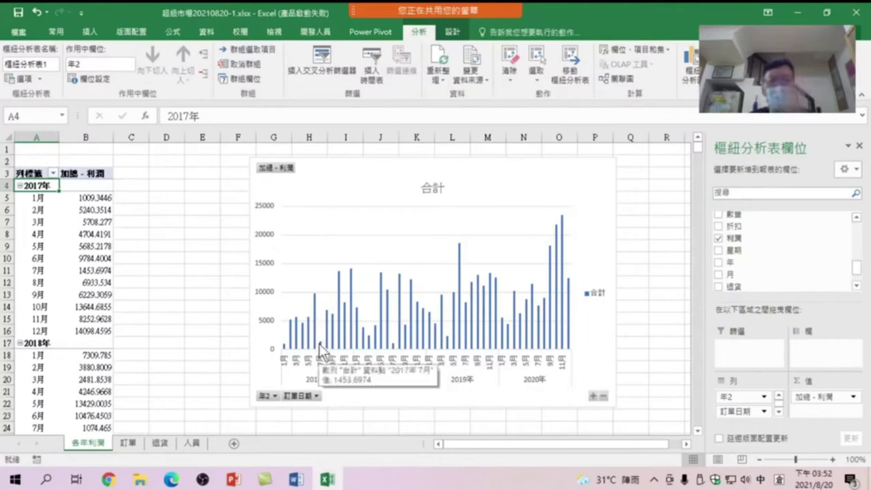
mouse_move(325, 328)
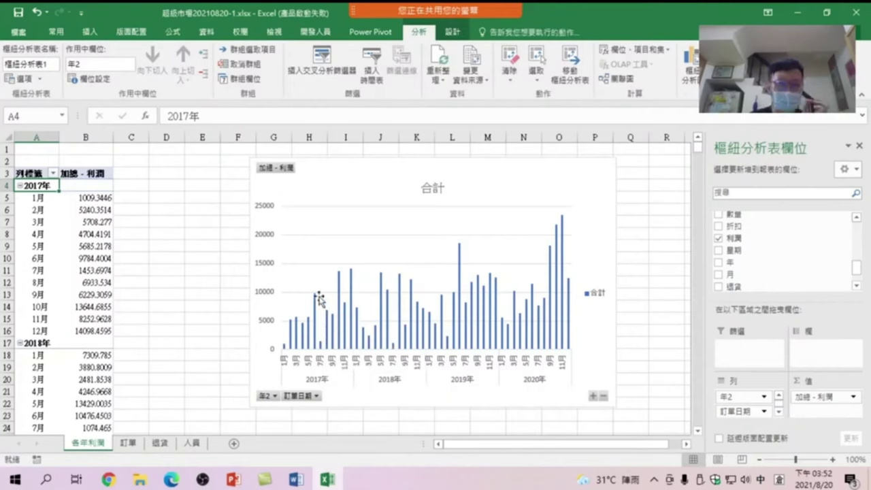